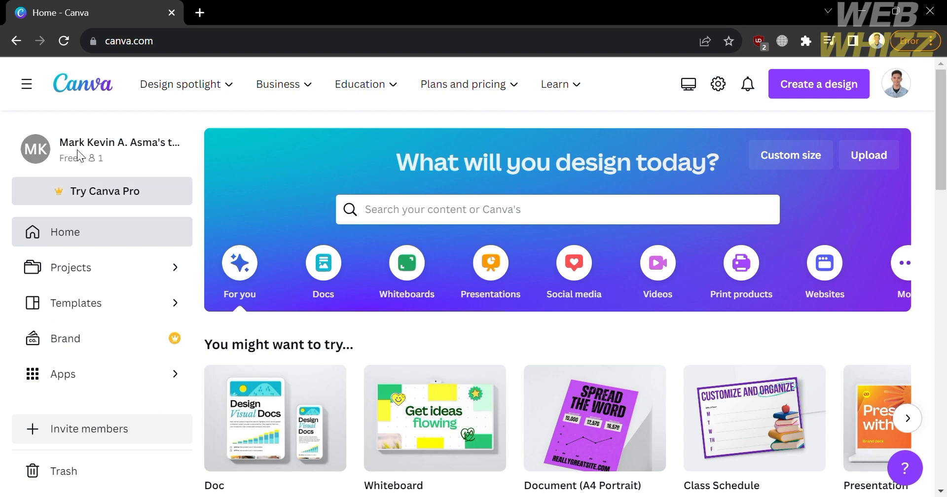
Examine the offerings under Design spotlight, Business, Education, Plans and pricing, and Learn on the home page
mouse_move(222, 98)
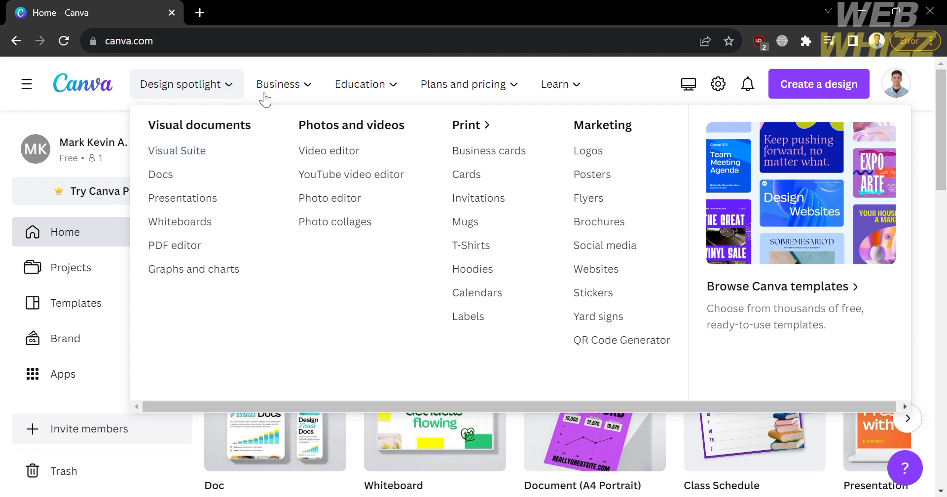
mouse_move(294, 81)
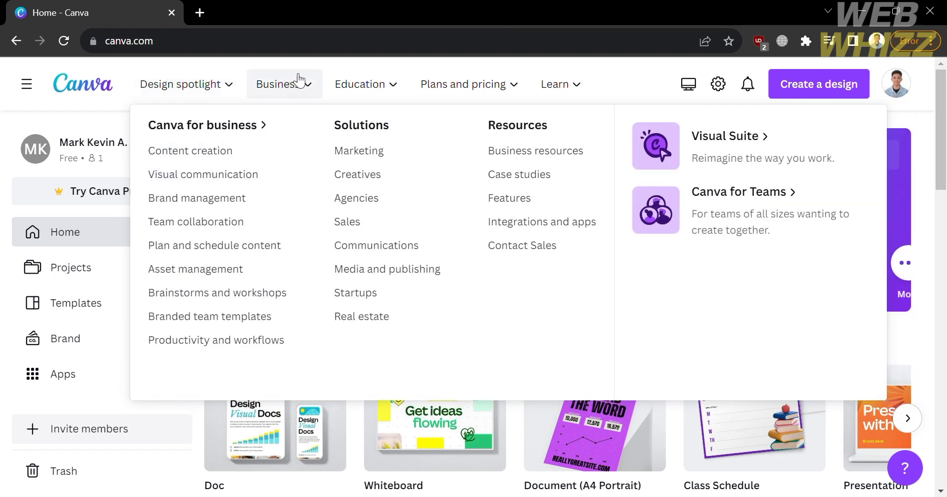
mouse_move(349, 84)
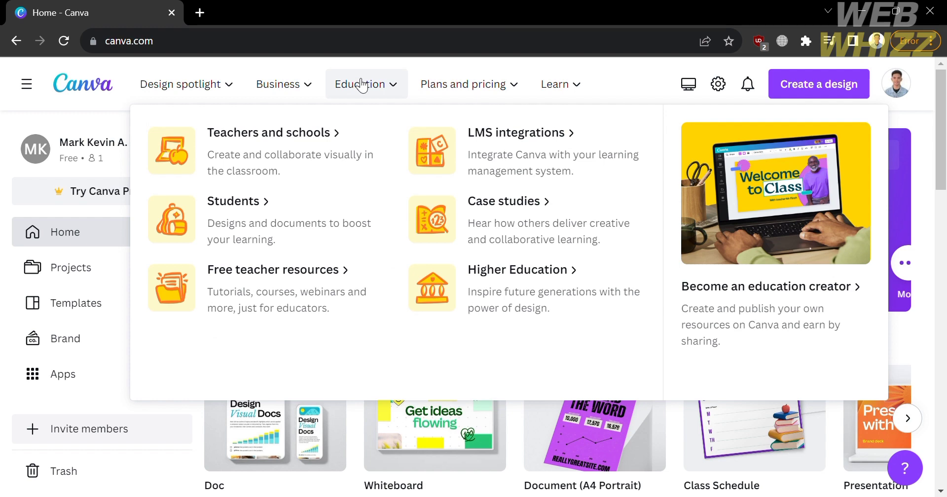
mouse_move(435, 93)
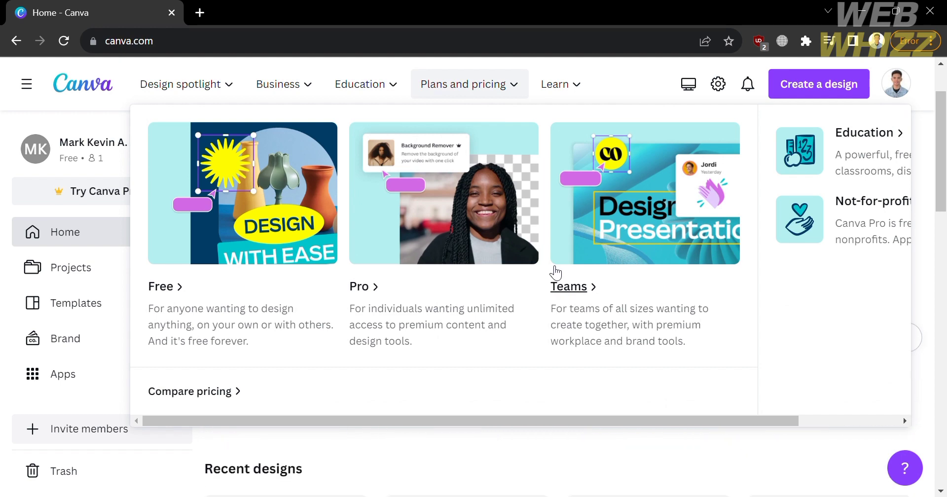
mouse_move(581, 99)
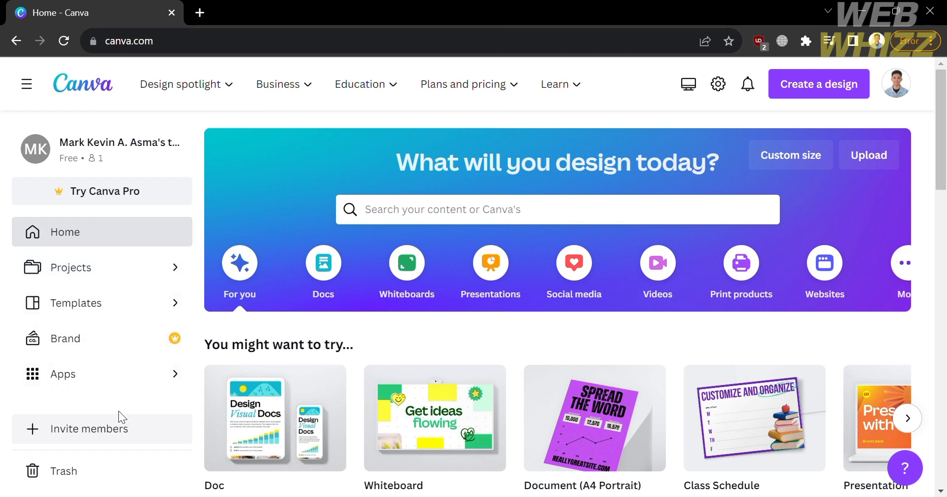
scroll(118, 412, "down", 3)
scroll(382, 433, "up", 3)
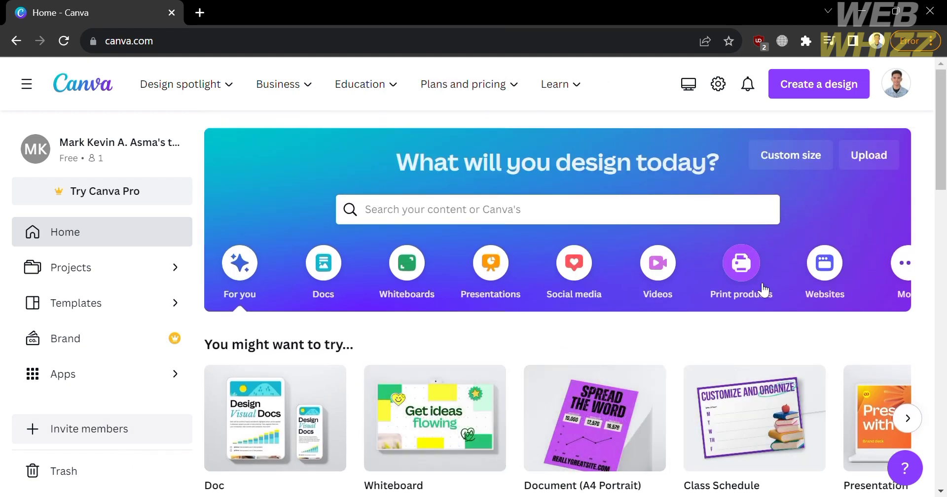
Create a blank Infographic design from the suggested design types on the home page
scroll(763, 290, "down", 2)
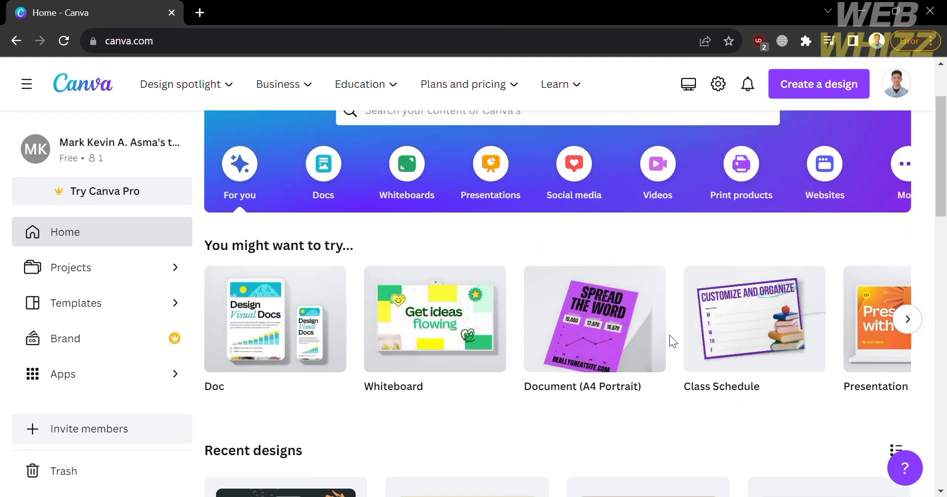
left_click(907, 320)
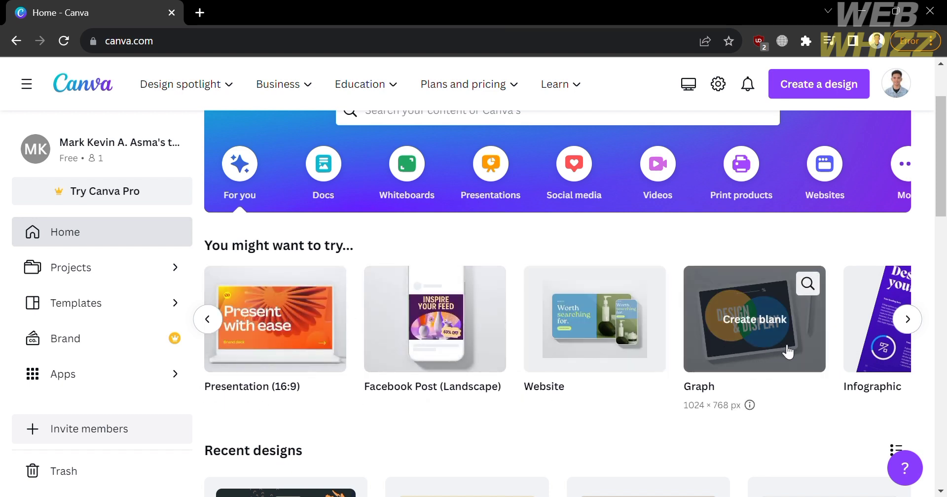
left_click(917, 323)
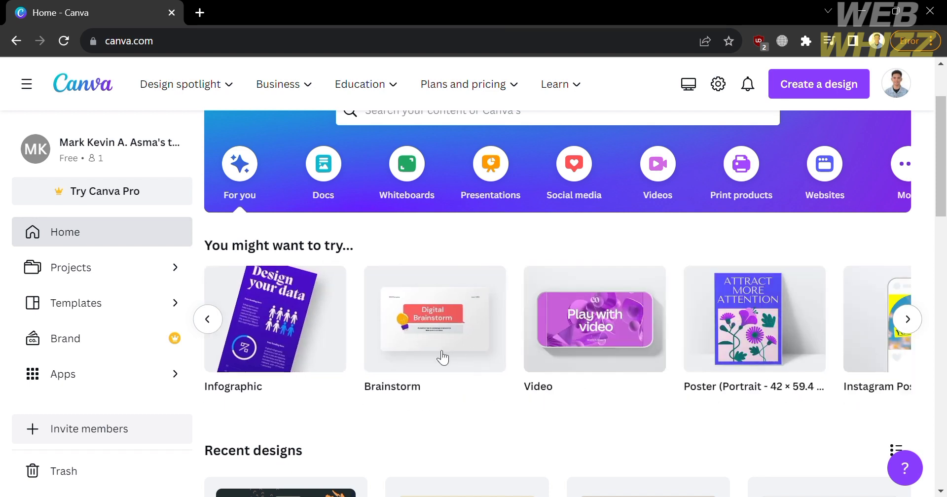
left_click(268, 339)
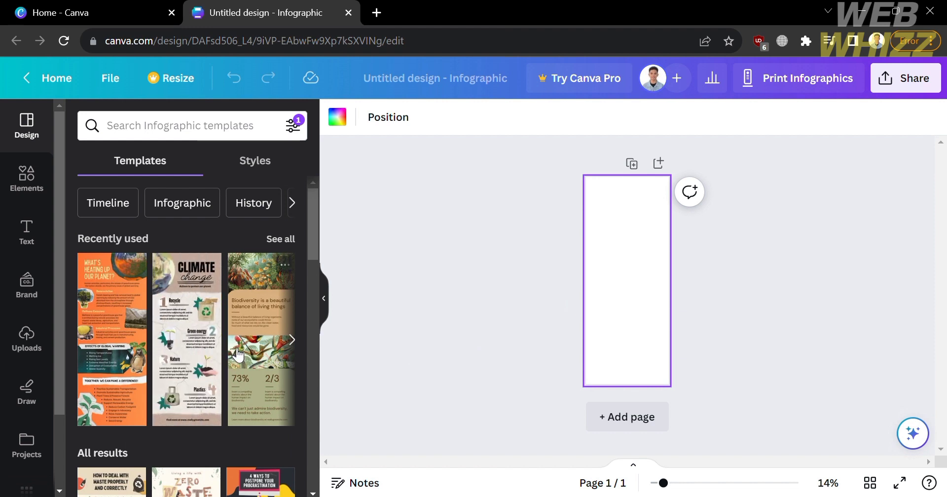
Apply the "How to deal with waste properly and correctly" template to the blank infographic page
scroll(262, 369, "down", 1)
scroll(261, 369, "down", 4)
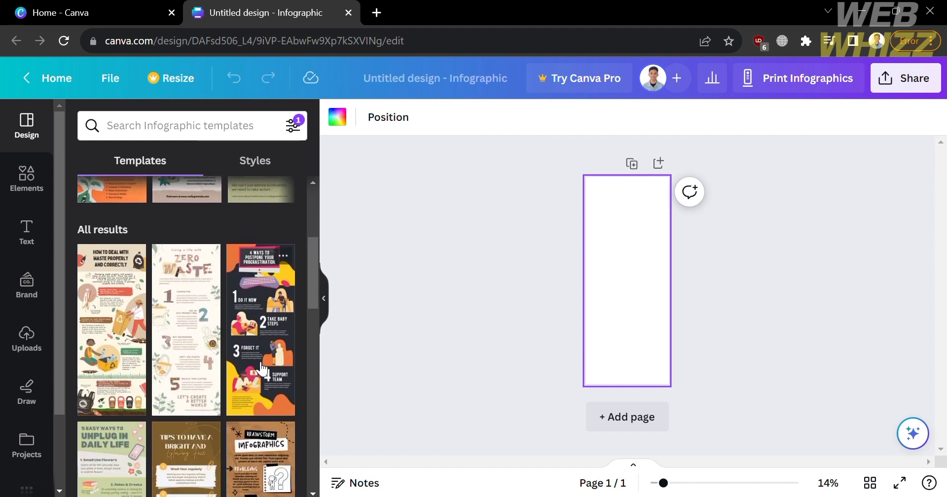
left_click(122, 371)
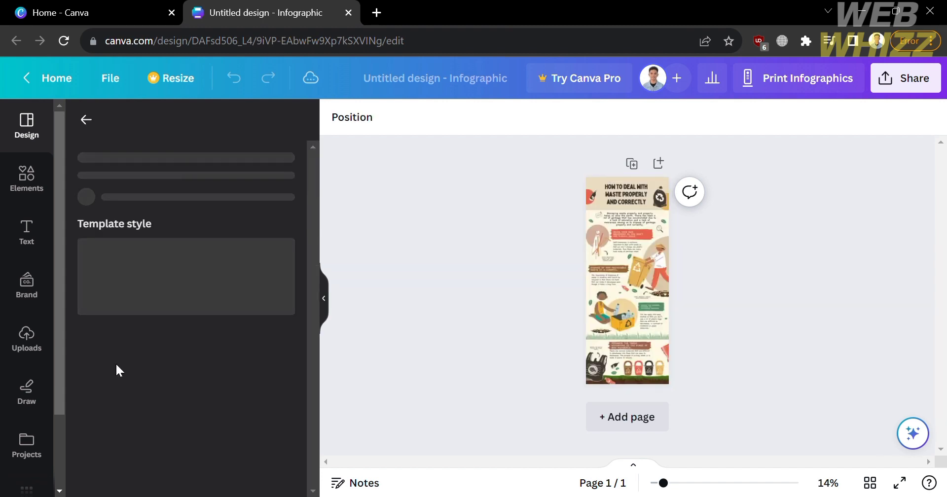
Examine the waste infographic up close from top to bottom, including its title and introductory paragraph text boxes
scroll(722, 262, "up", 3)
scroll(721, 262, "up", 1)
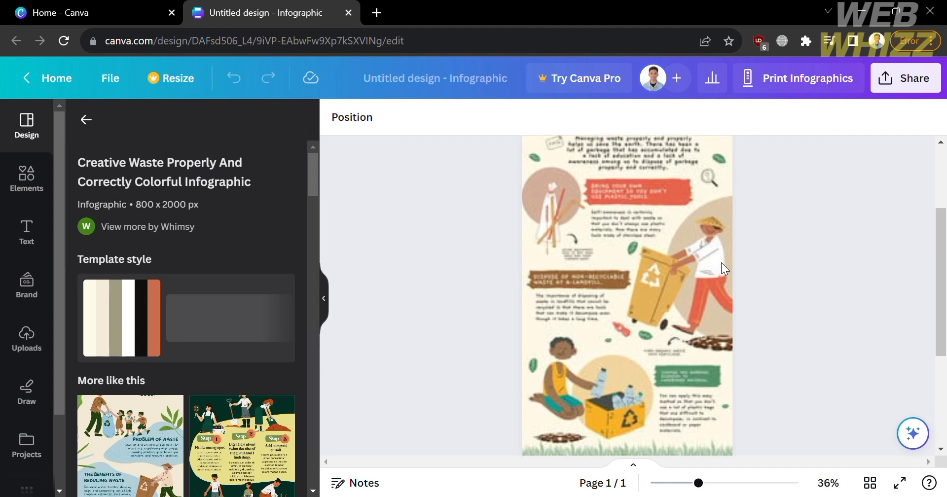
scroll(721, 263, "up", 3)
scroll(721, 263, "up", 1)
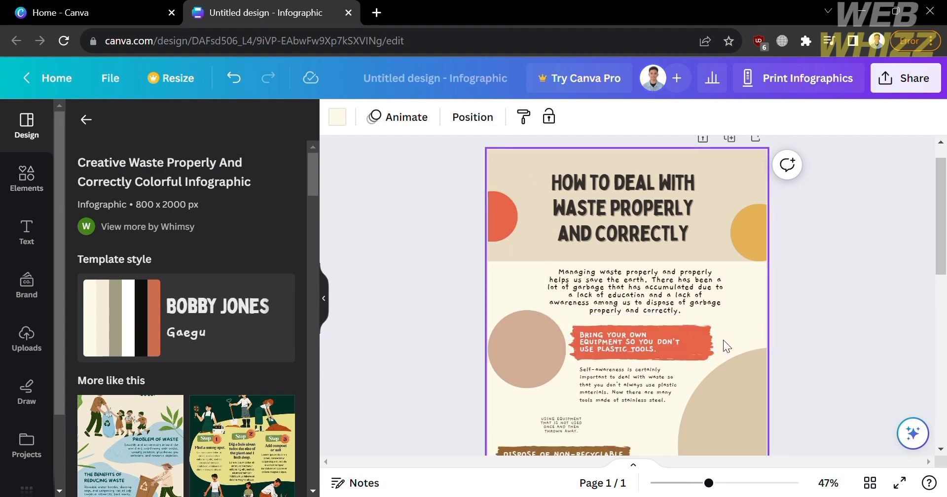
scroll(723, 339, "down", 3)
scroll(723, 339, "down", 6)
scroll(723, 340, "up", 9)
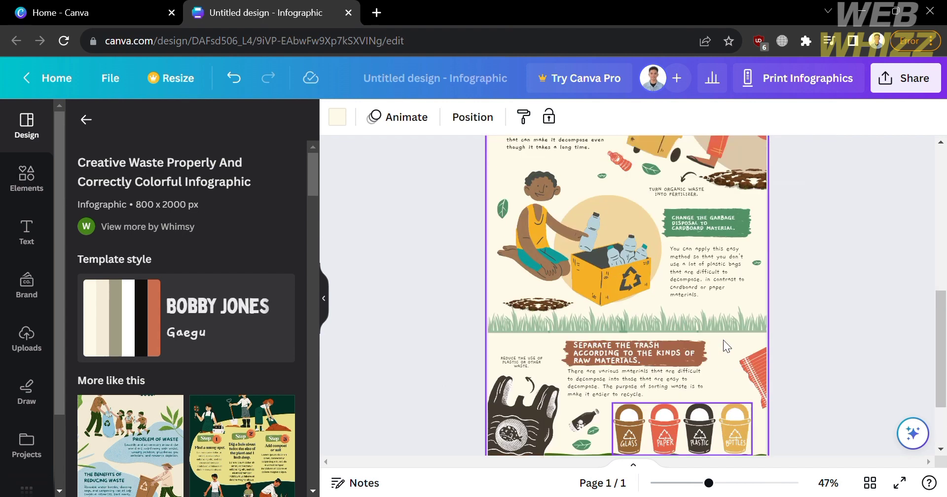
left_click(593, 192)
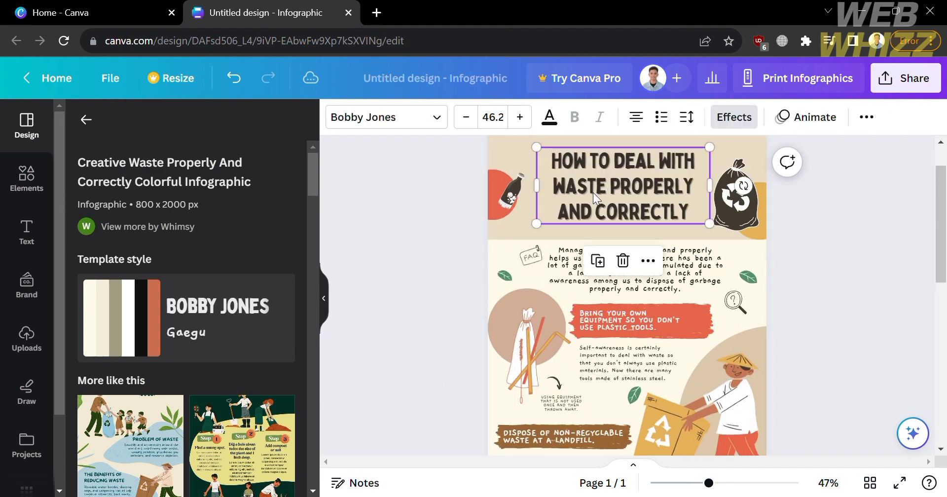
left_click(683, 282)
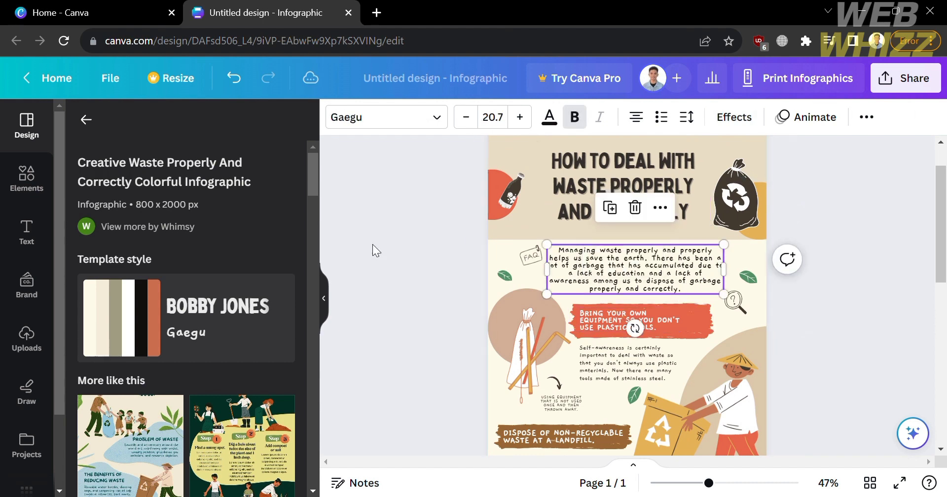
Look through the available design elements, default text styles and font combinations for the infographic
left_click(33, 163)
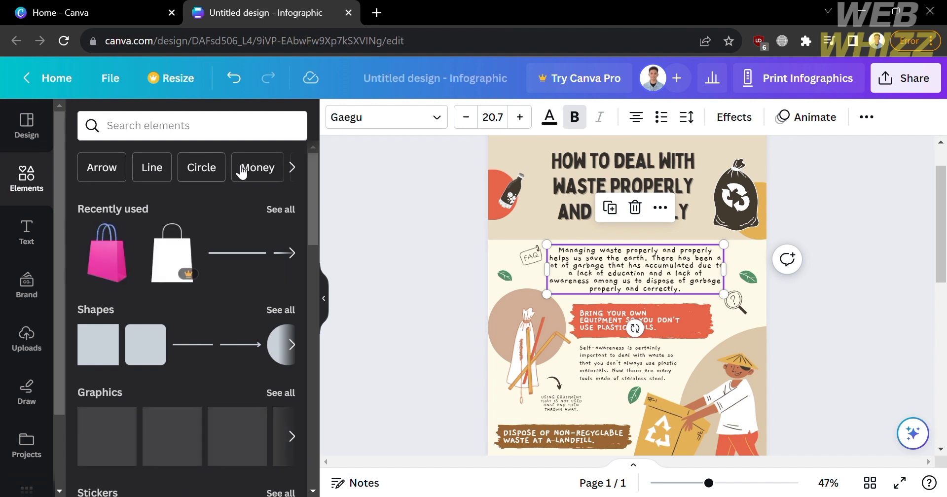
scroll(261, 334, "down", 3)
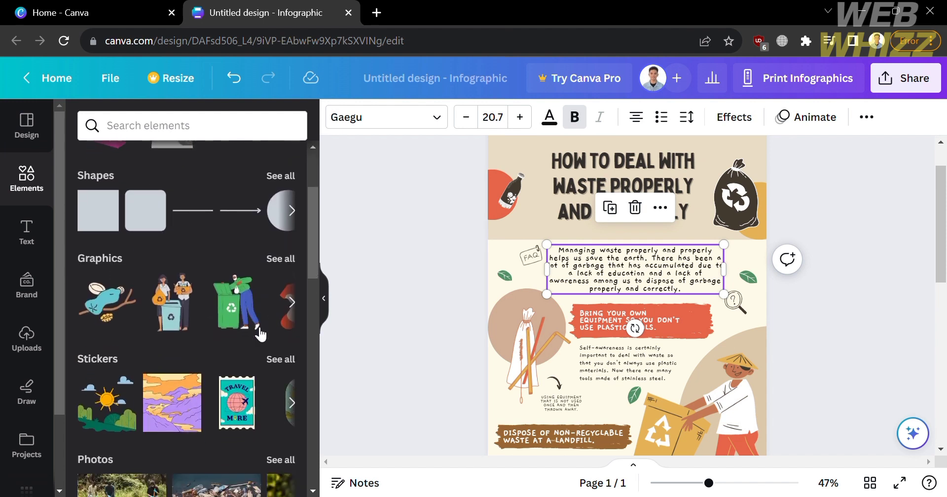
scroll(262, 335, "down", 8)
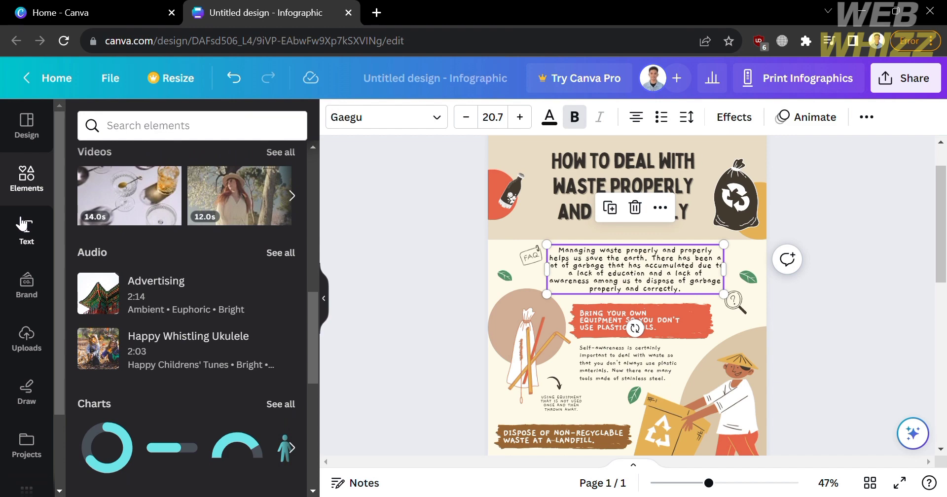
left_click(23, 225)
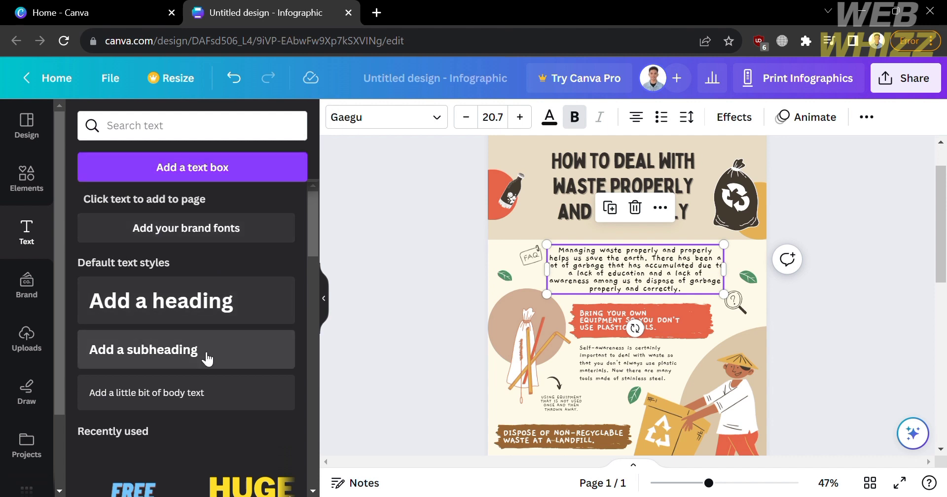
scroll(206, 366, "down", 5)
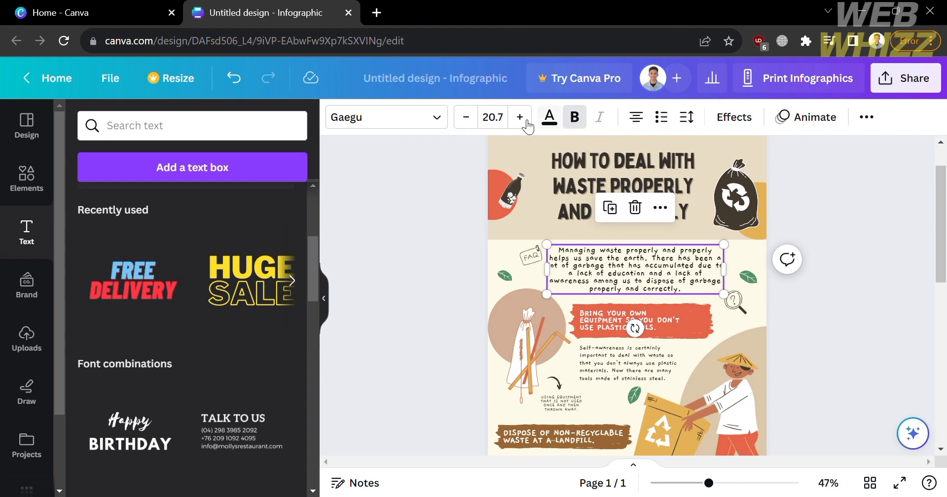
Look through the uploaded images and videos, drawing tools and existing projects, and review the whole infographic page
left_click(42, 295)
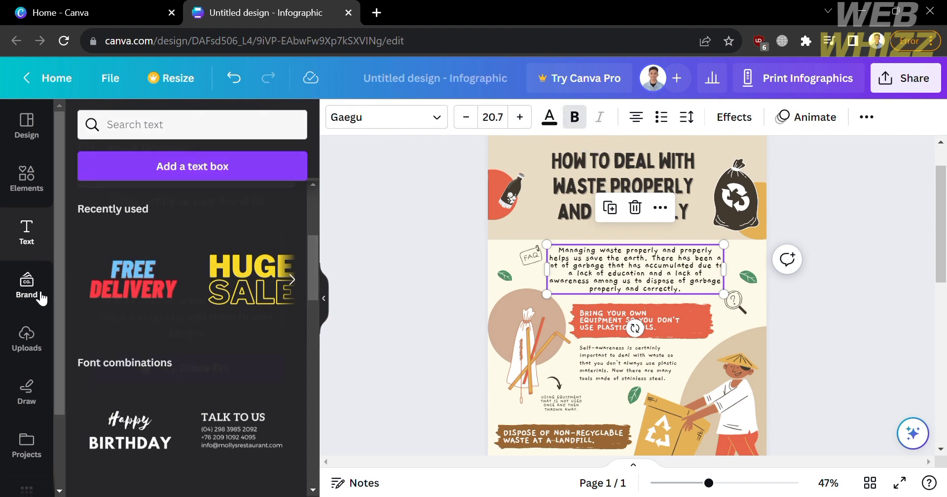
left_click(26, 335)
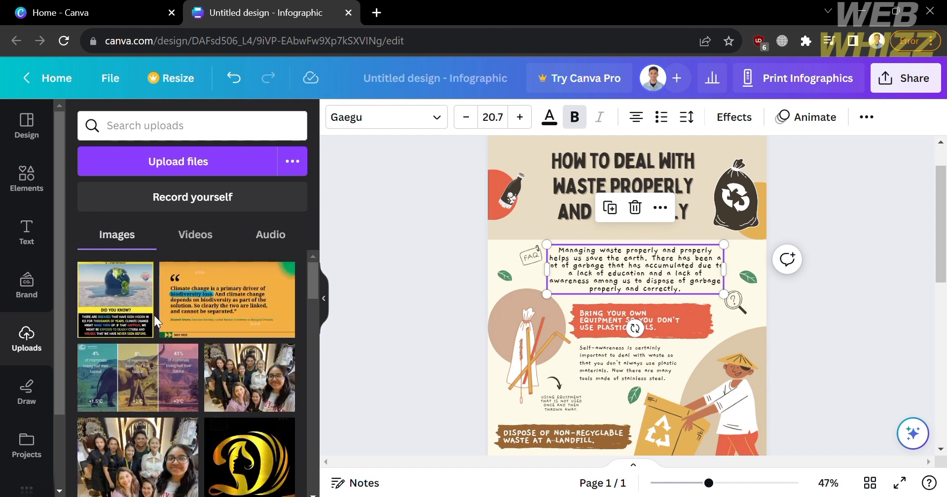
left_click(188, 241)
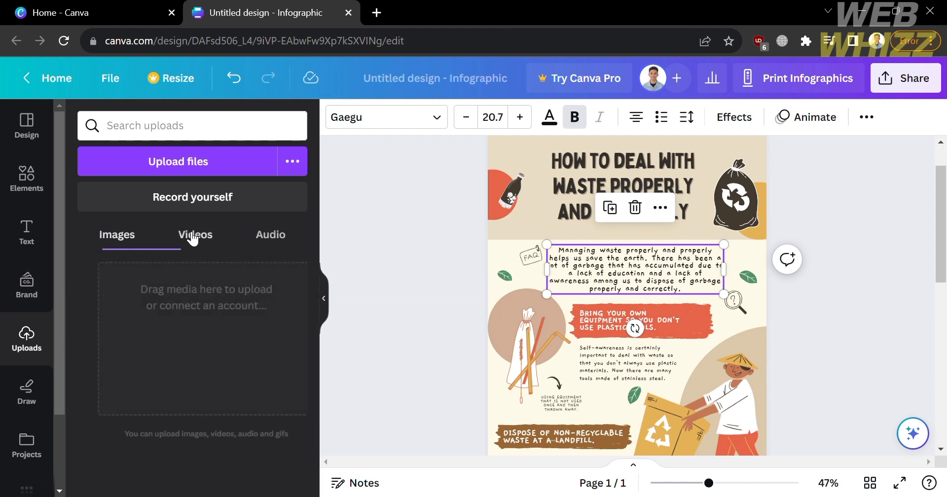
left_click(27, 402)
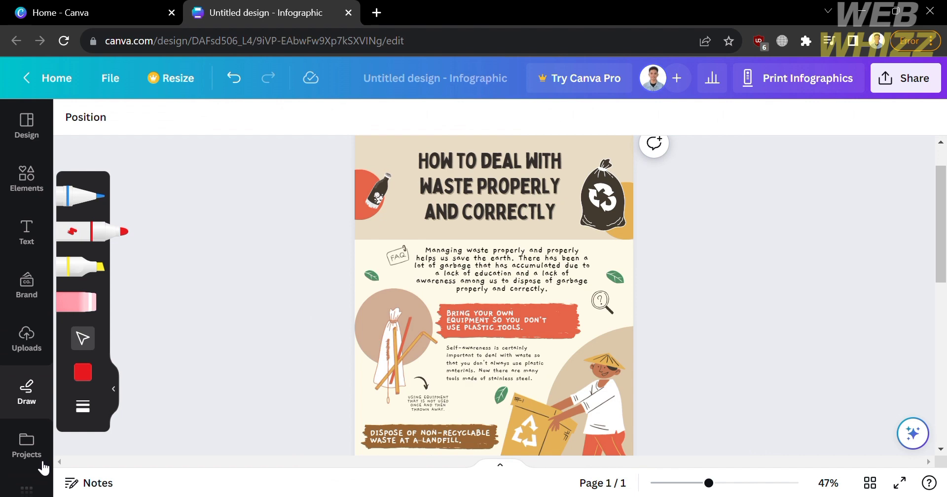
left_click(44, 469)
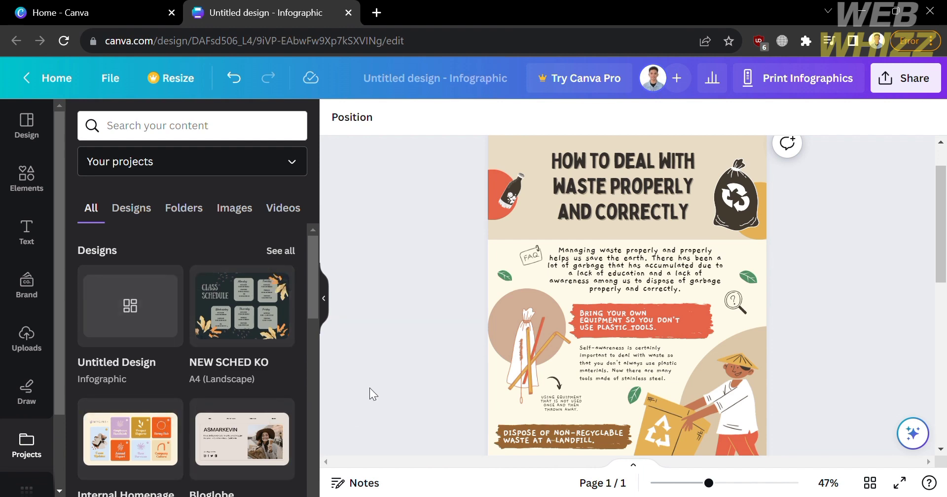
left_click(322, 292)
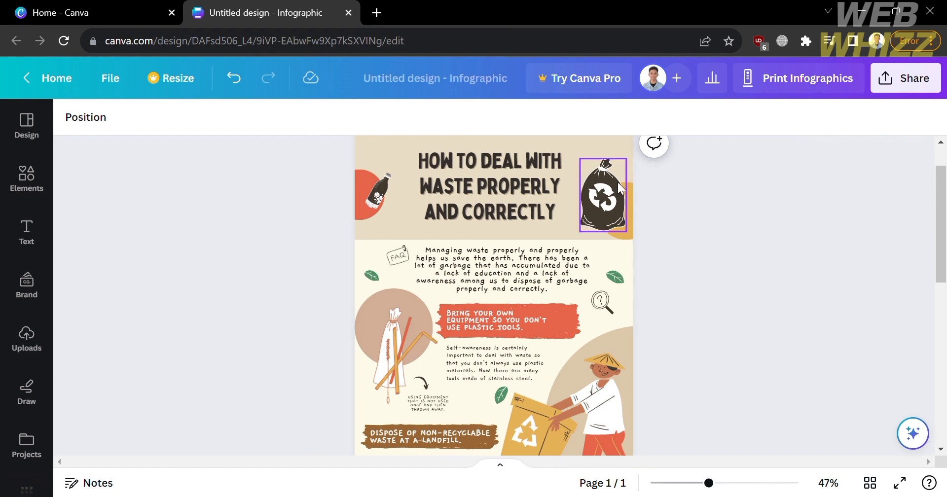
scroll(619, 181, "down", 10)
scroll(619, 182, "up", 10)
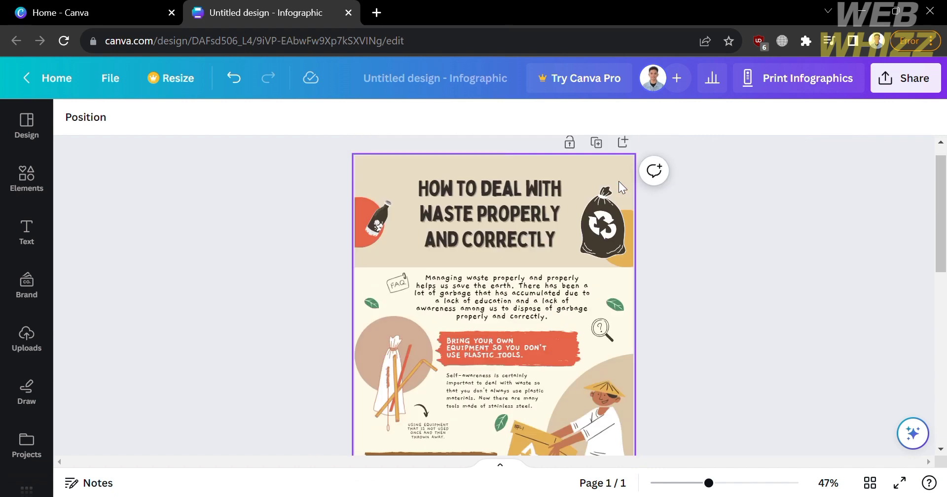
Rename the infographic design as "Sample 1"
left_click(475, 74)
key("BackSpace")
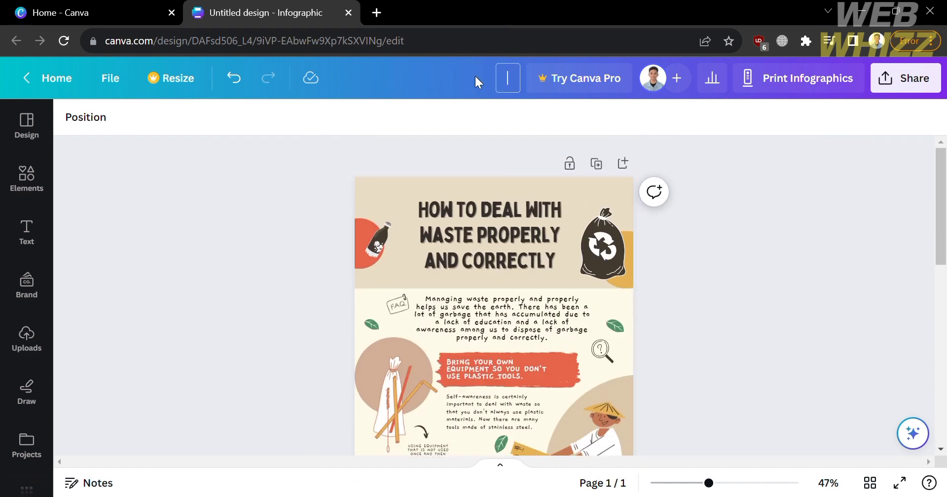
type("Sample")
type("1")
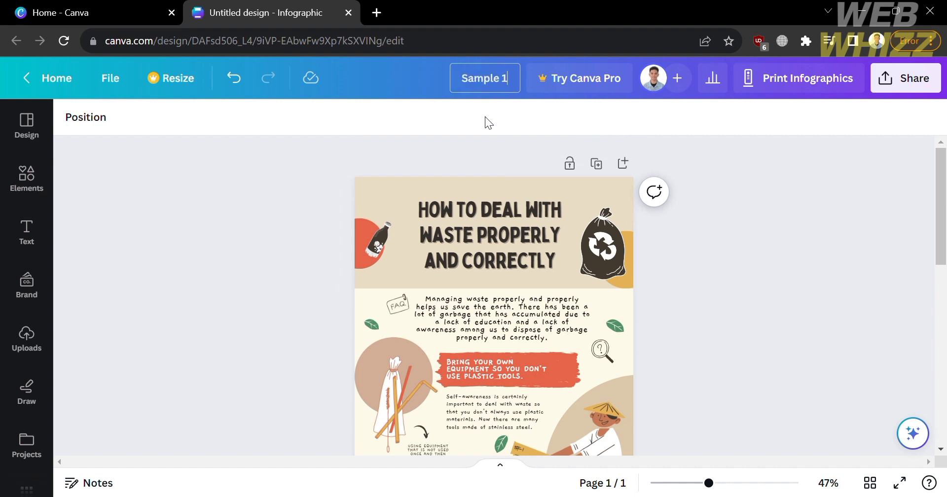
left_click(784, 173)
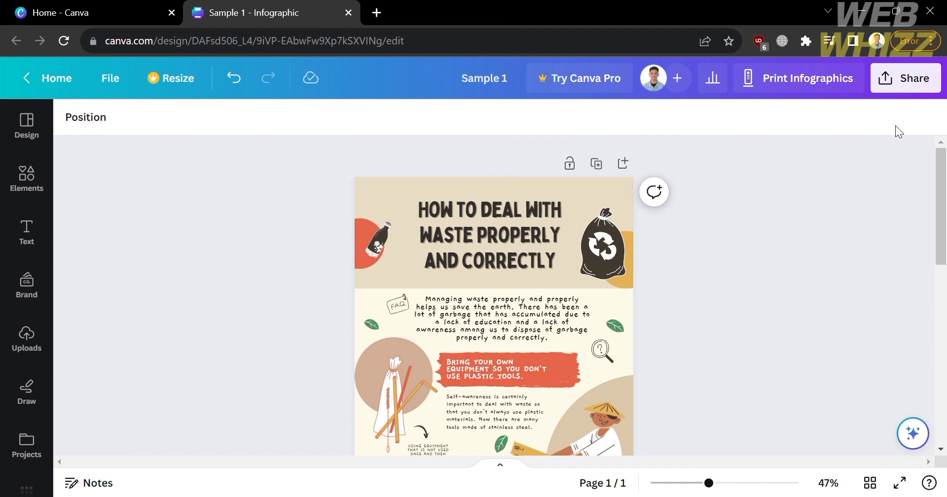
Open the download options for the Sample 1 infographic and set the file type to JPG
left_click(933, 88)
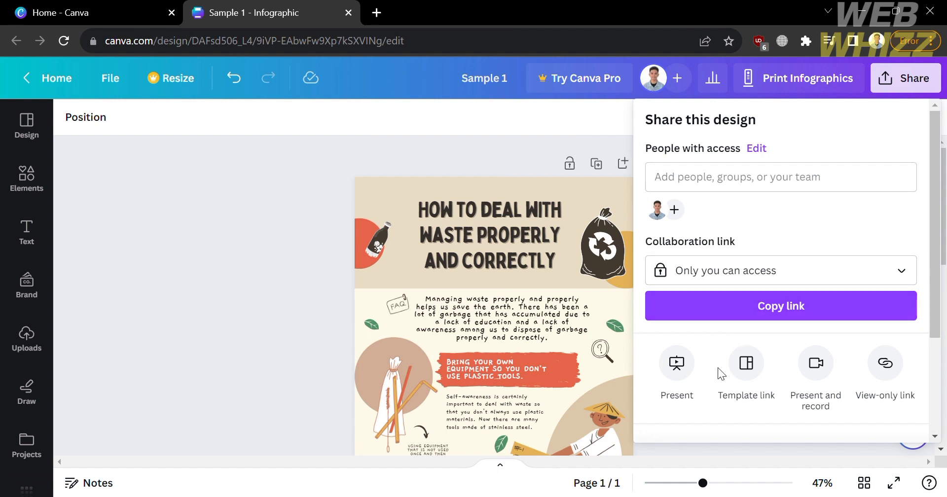
scroll(718, 368, "down", 1)
scroll(714, 379, "down", 2)
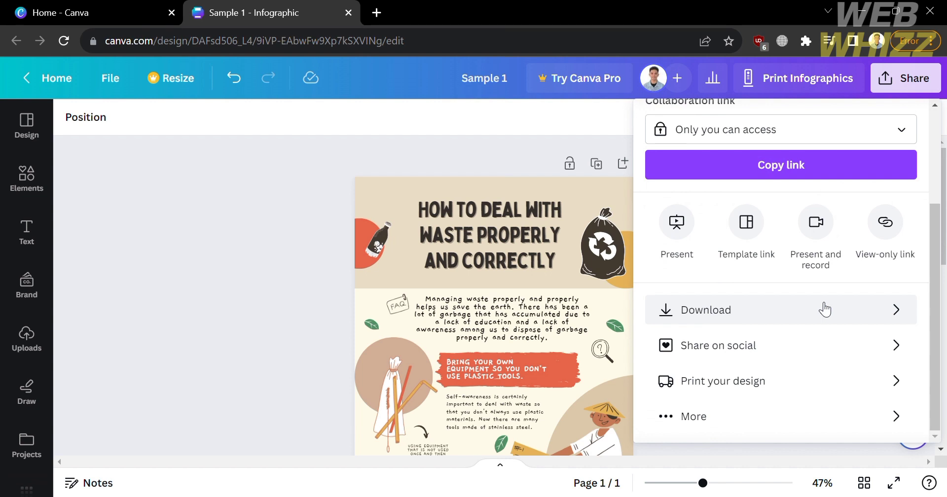
left_click(825, 310)
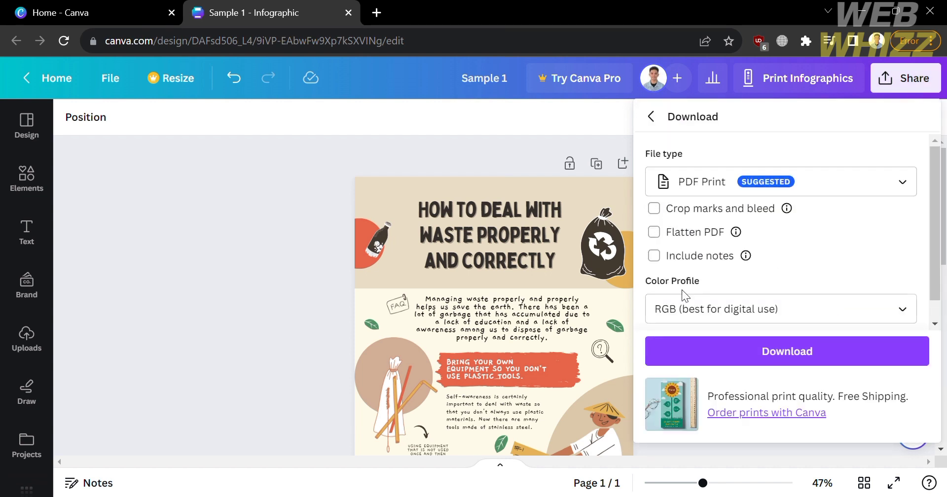
left_click(825, 184)
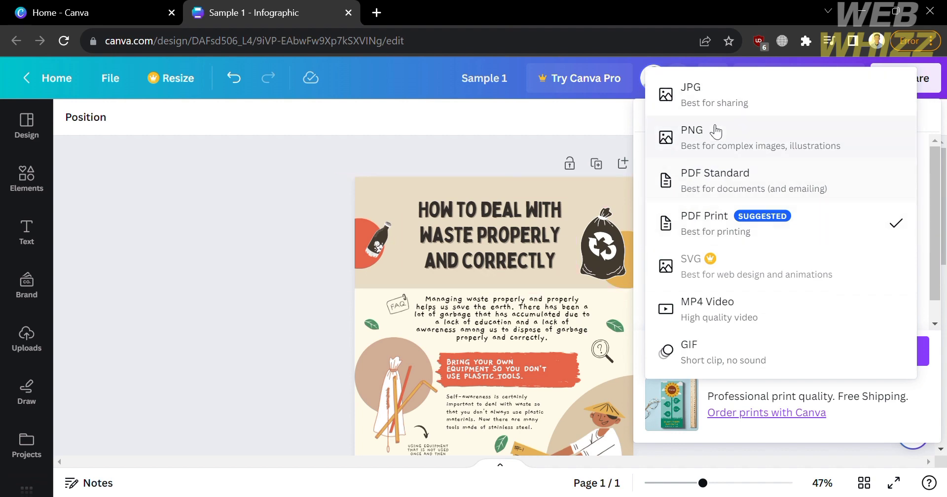
left_click(722, 98)
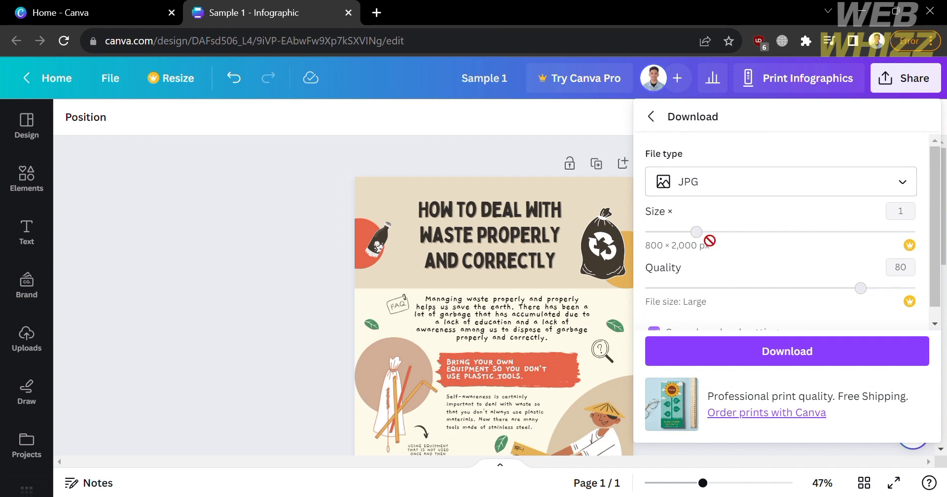
Check the Pro-only size option and the other JPG settings, and download the infographic
left_click(913, 249)
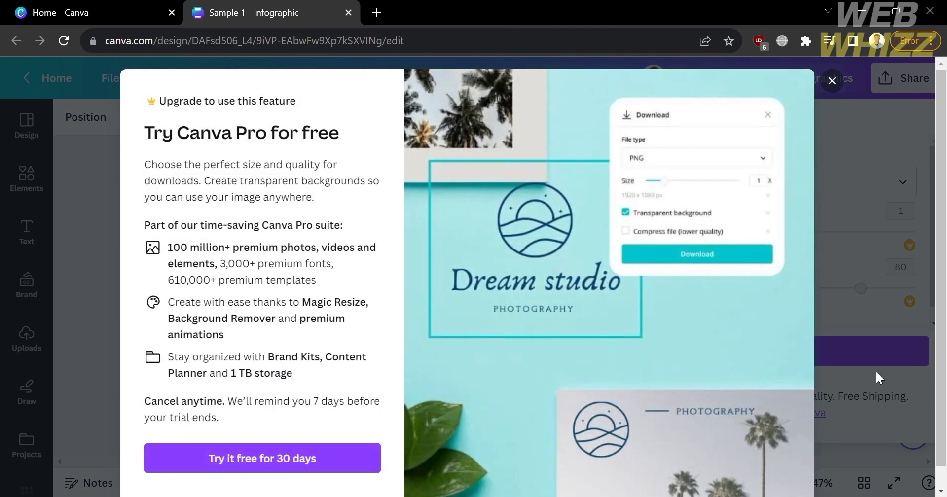
left_click(890, 311)
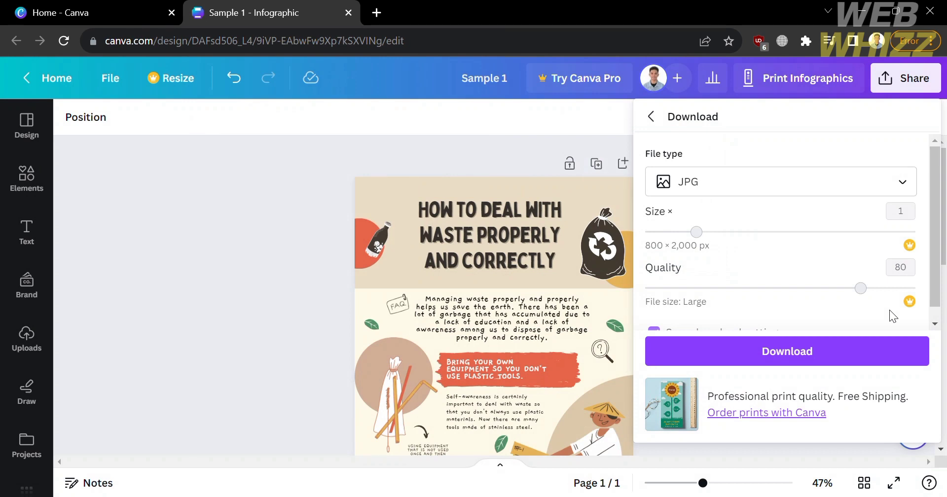
scroll(719, 289, "down", 1)
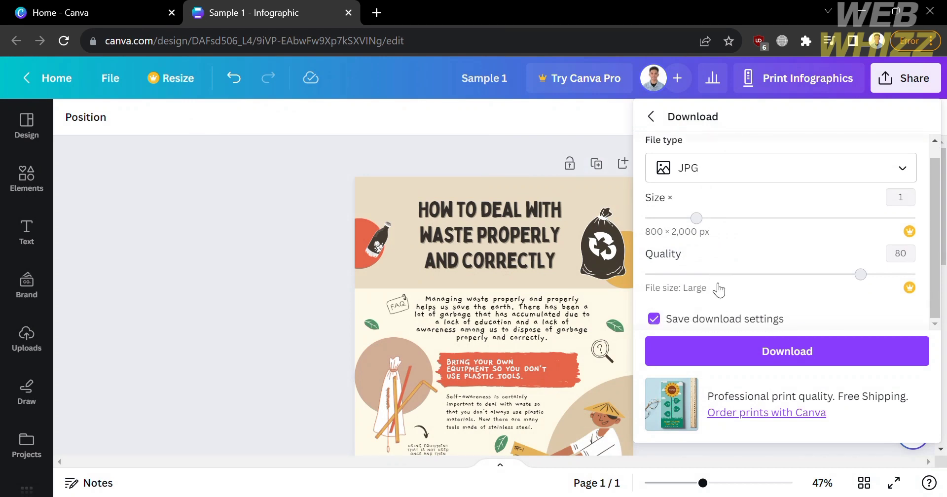
scroll(693, 243, "up", 1)
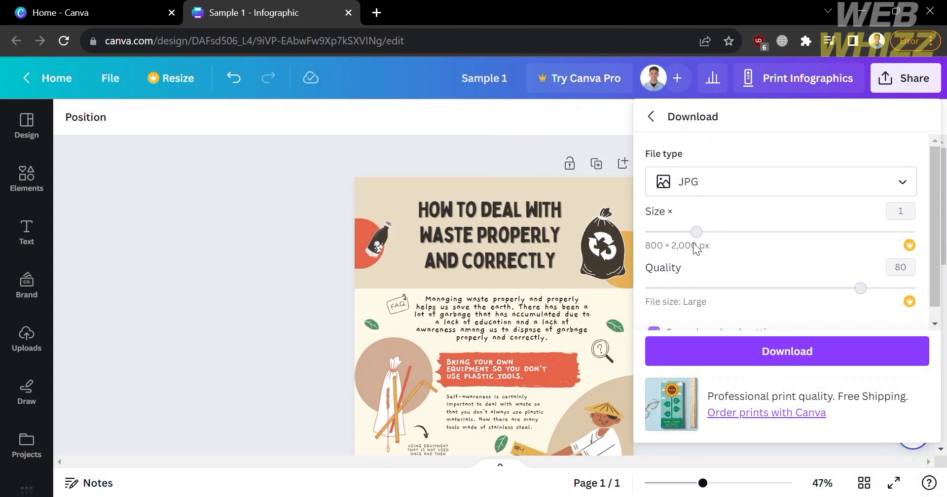
left_click(768, 349)
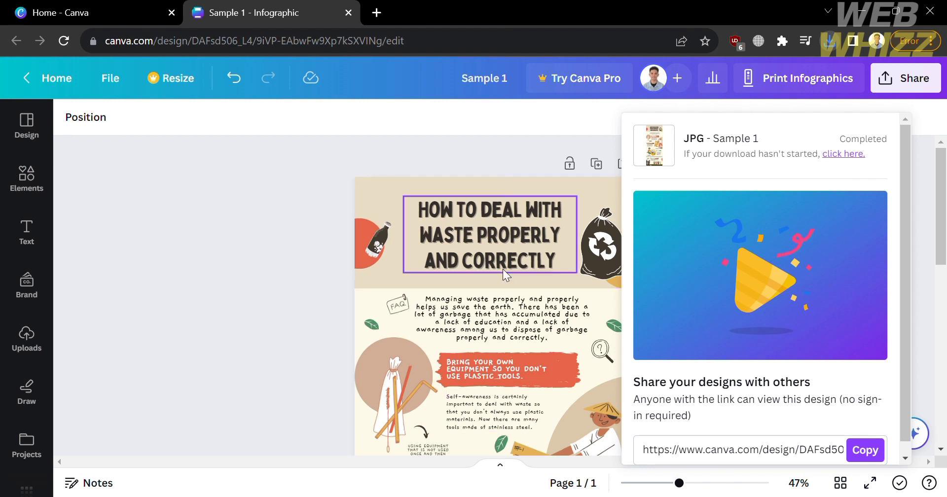
Switch to the Canva home page, refresh it and look for Sample 1 among the recent designs
left_click(99, 6)
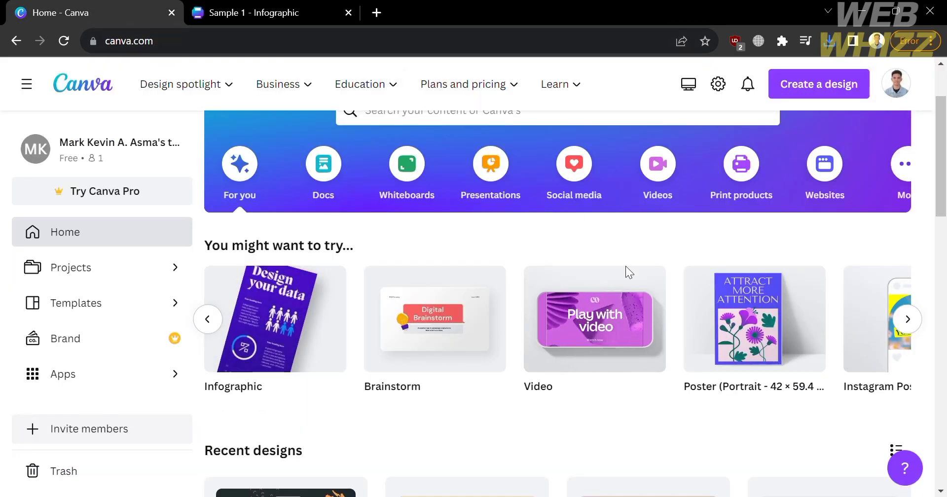
scroll(678, 422, "down", 3)
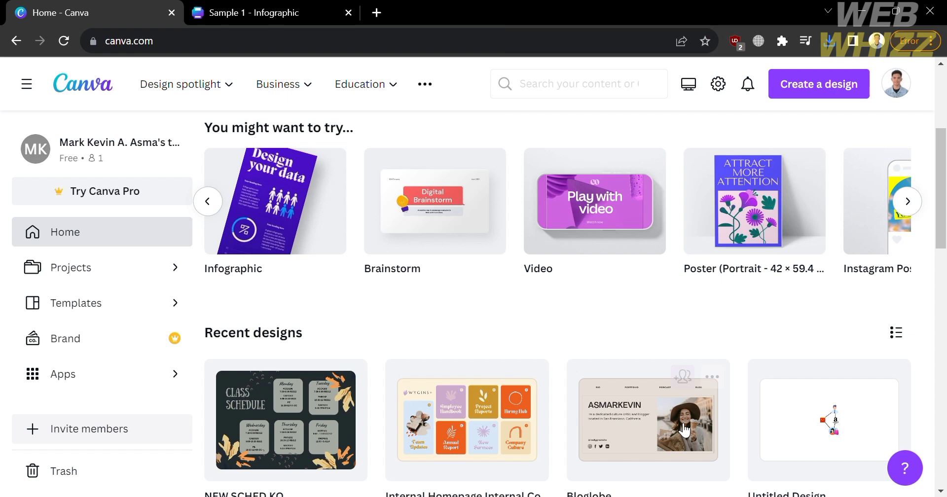
scroll(684, 429, "down", 2)
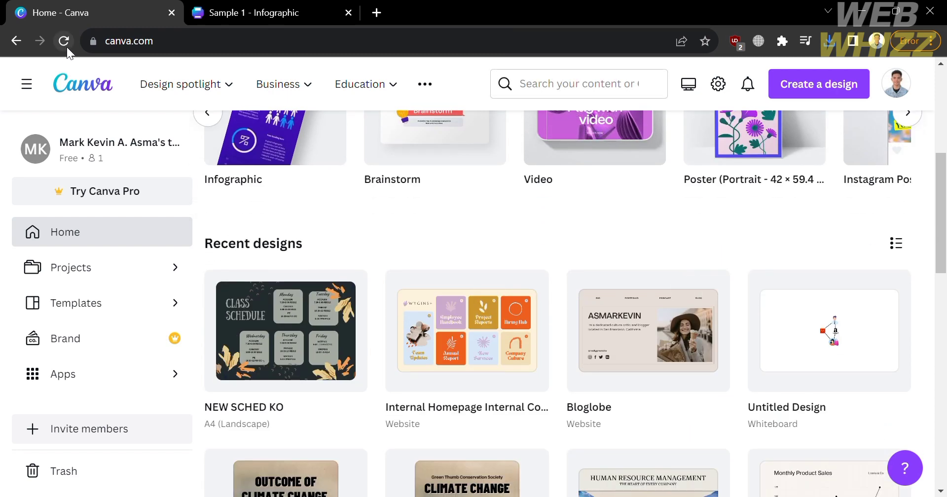
left_click(67, 47)
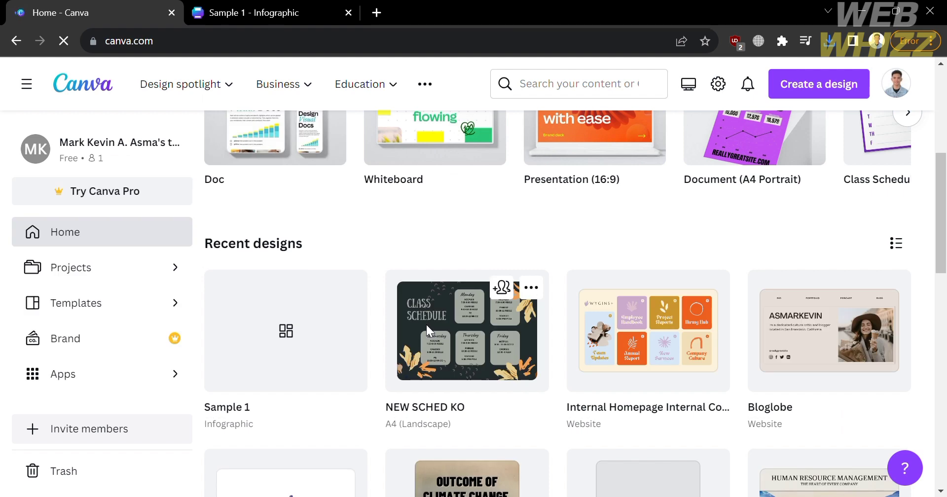
scroll(427, 325, "down", 1)
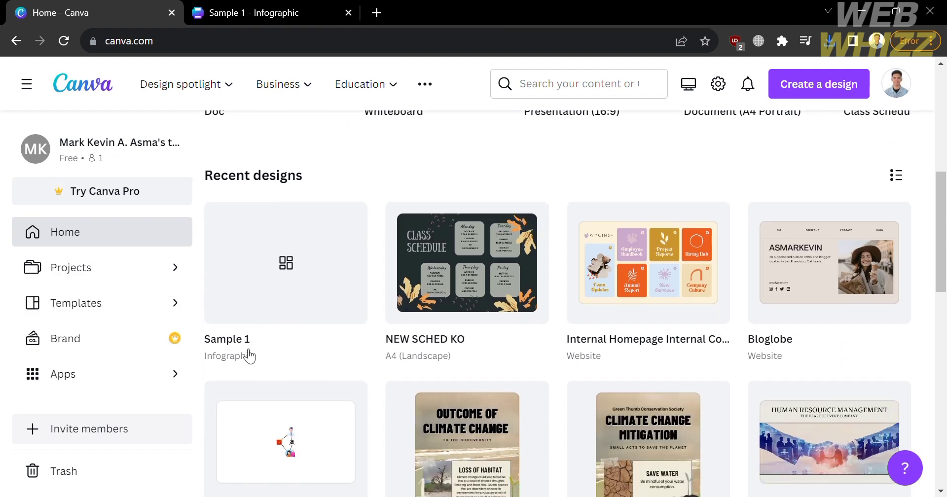
scroll(249, 356, "up", 2)
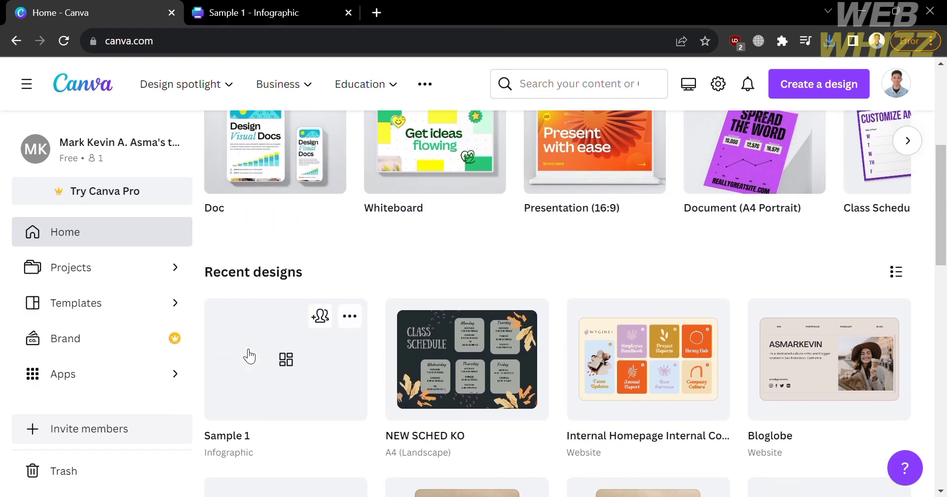
scroll(703, 181, "up", 5)
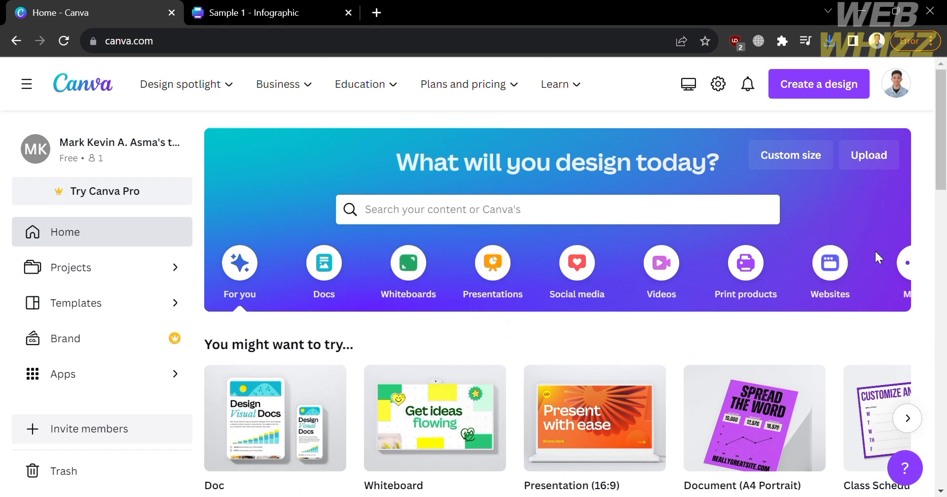
View the custom size options for a new design and close them without creating one
left_click(823, 166)
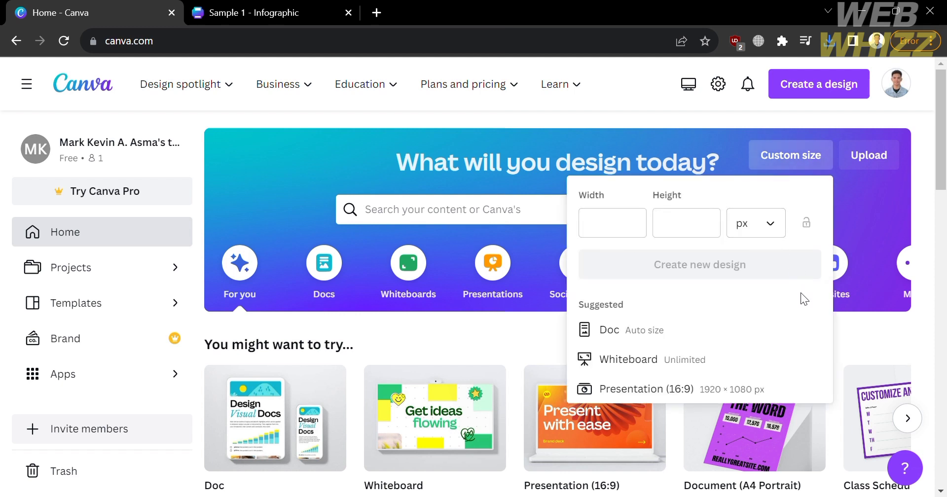
scroll(801, 296, "down", 2)
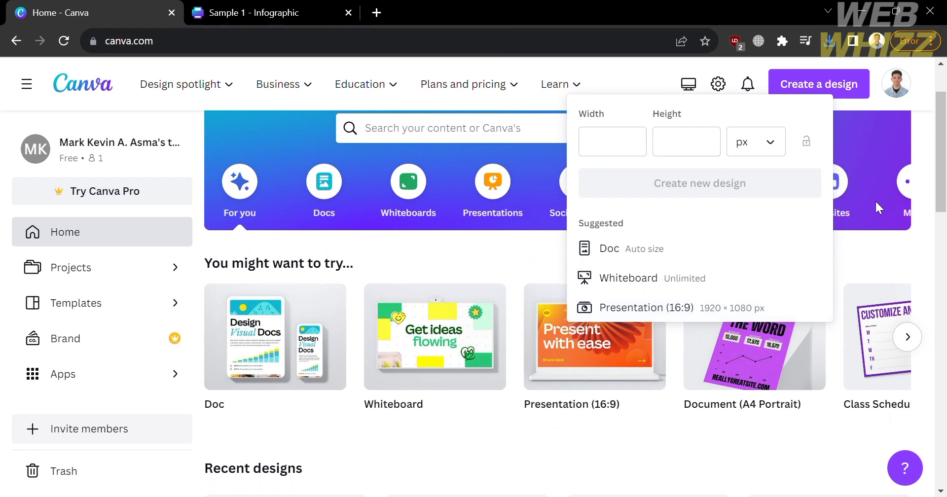
left_click(872, 247)
scroll(872, 244, "up", 2)
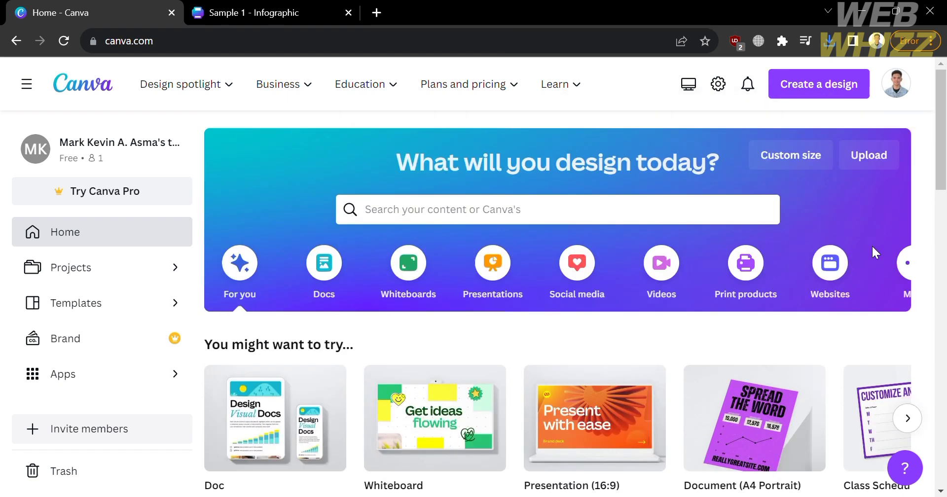
Browse the Videos category on the home page and create a blank 1920 × 1080 px Video design
left_click(664, 275)
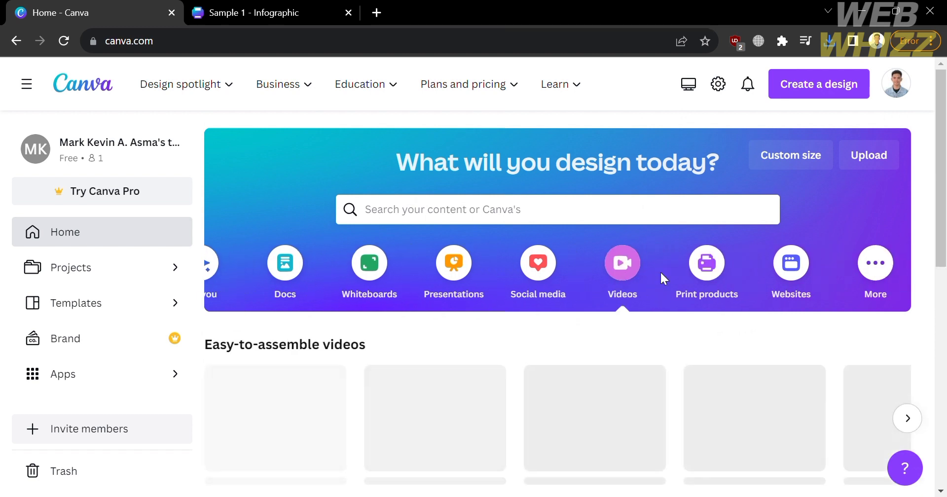
scroll(664, 340, "down", 4)
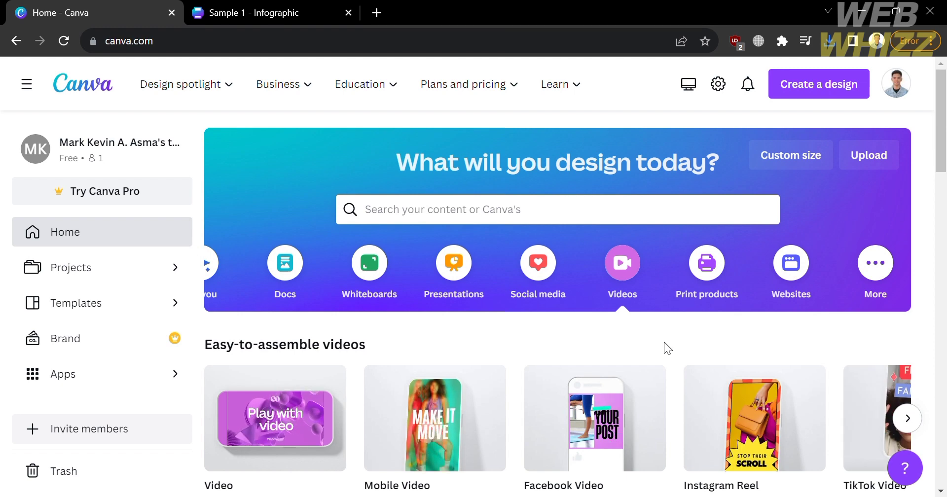
scroll(669, 349, "down", 2)
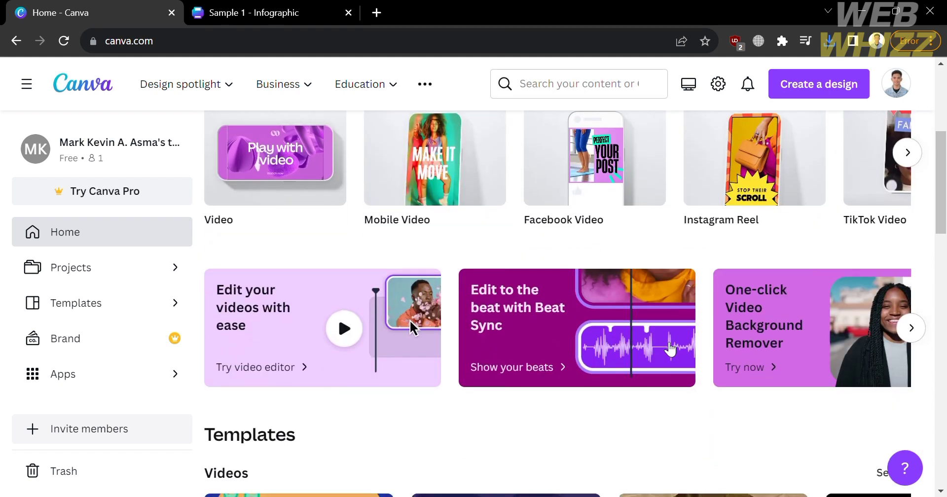
scroll(390, 328, "up", 1)
mouse_move(254, 227)
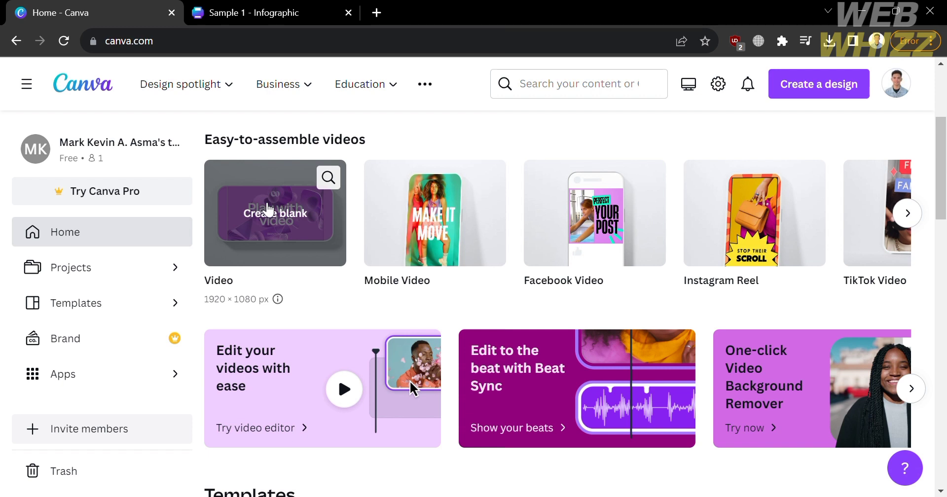
left_click(268, 210)
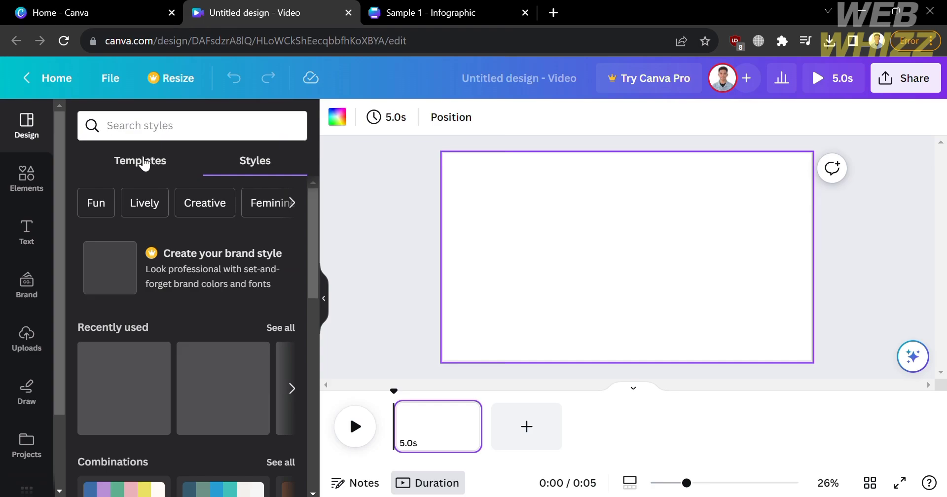
Apply all 8 pages of the "Green Simple Welcome back To My Channell Intro Outro Youtube Video" template to the video and play it back
left_click(141, 161)
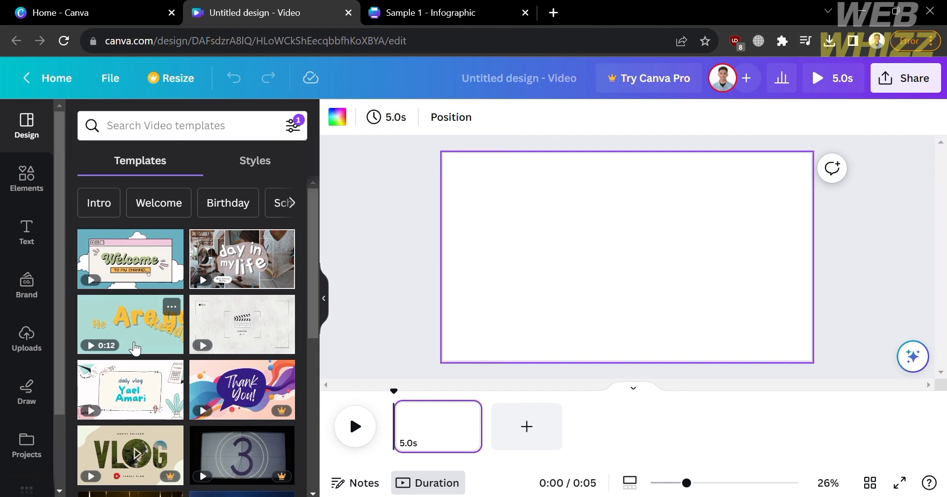
left_click(134, 346)
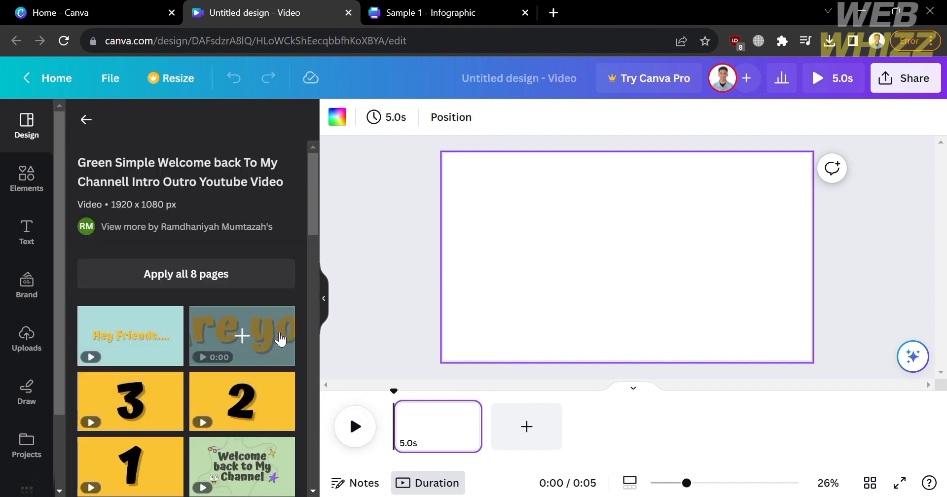
left_click(238, 272)
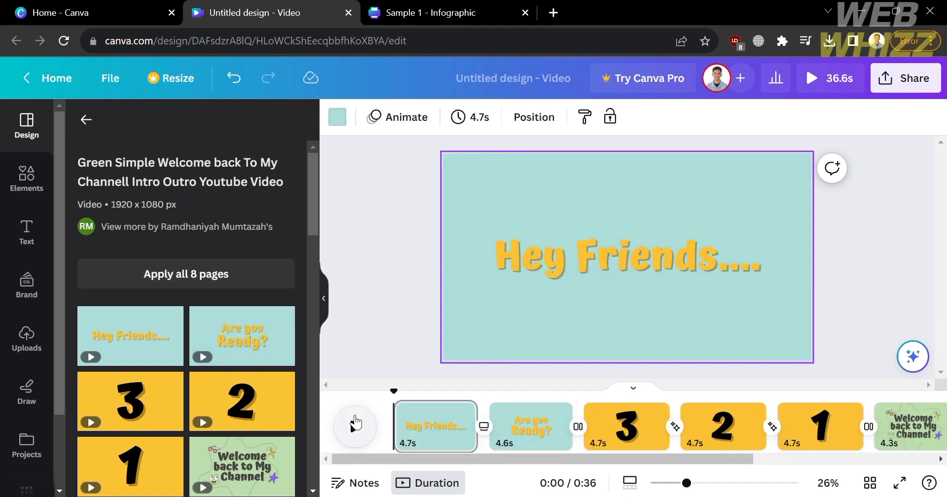
left_click(355, 425)
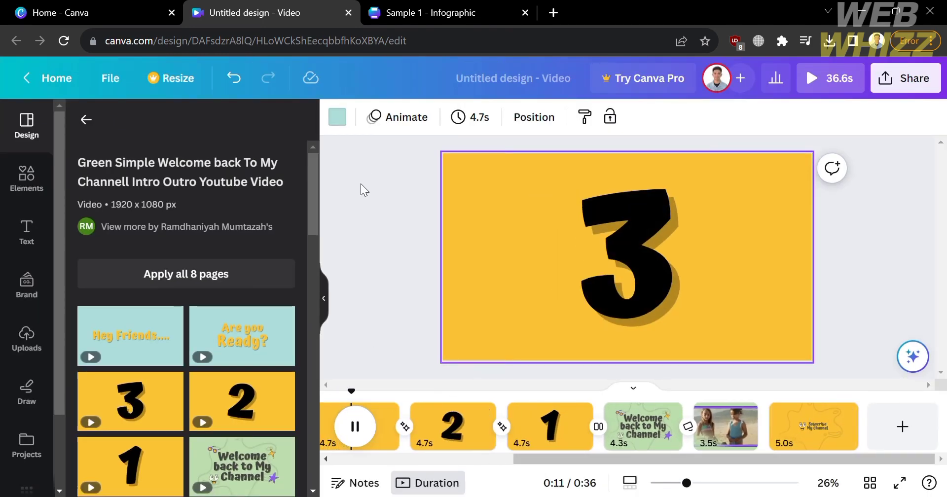
Look through the elements available for the video, including shapes, graphics, photos, videos, audio, charts, tables, frames and grids
left_click(26, 172)
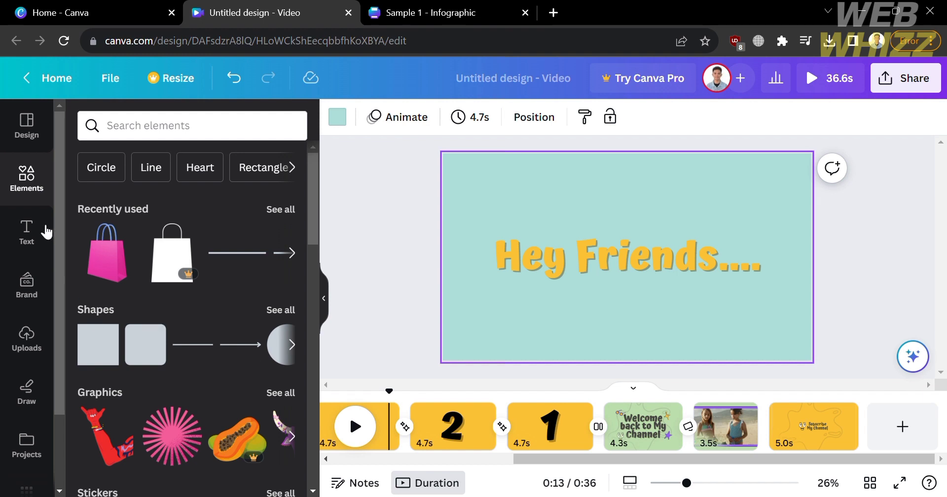
scroll(274, 389, "down", 5)
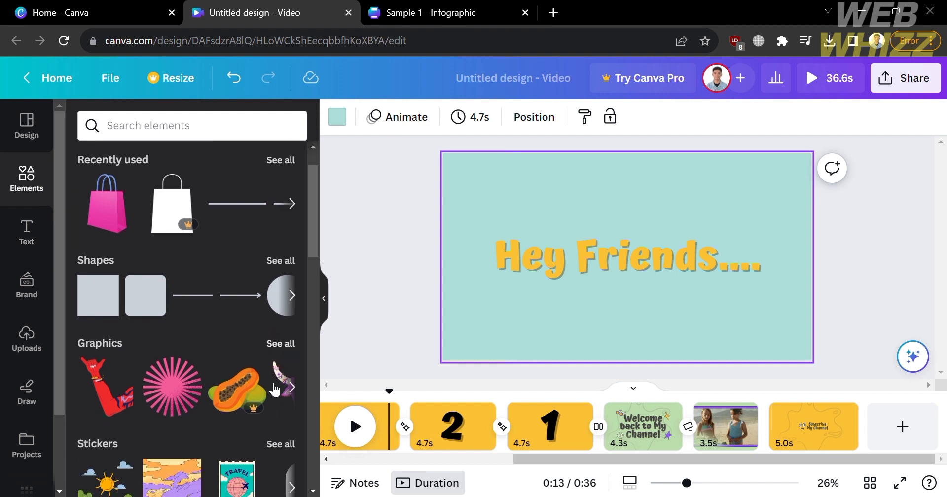
scroll(275, 390, "down", 4)
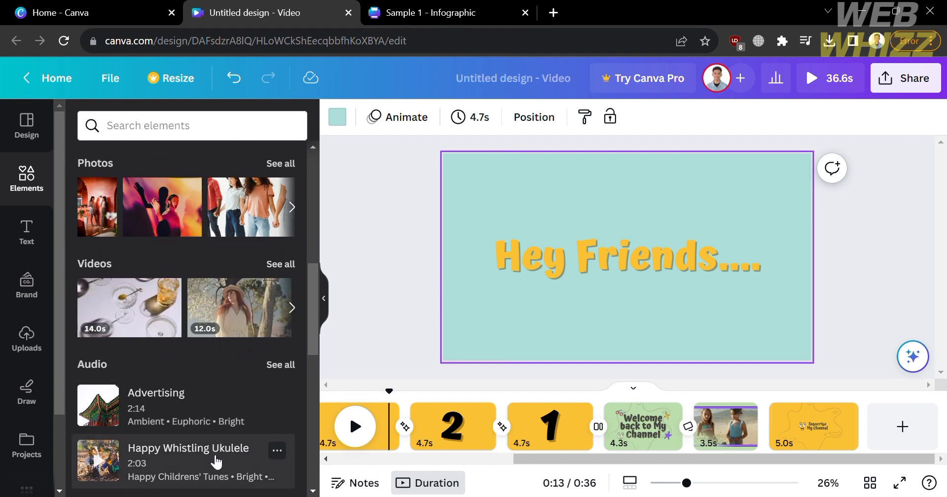
scroll(216, 461, "up", 1)
scroll(216, 461, "down", 3)
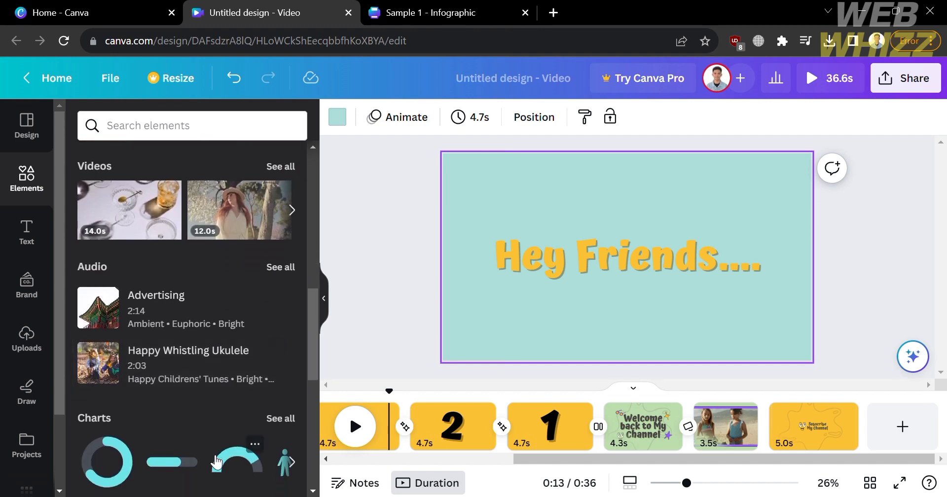
scroll(212, 393, "down", 6)
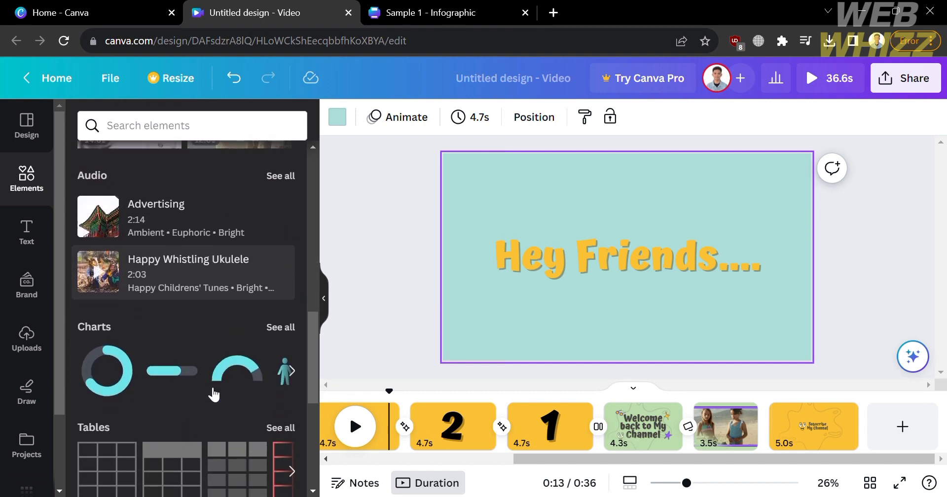
scroll(213, 394, "down", 2)
scroll(214, 394, "up", 15)
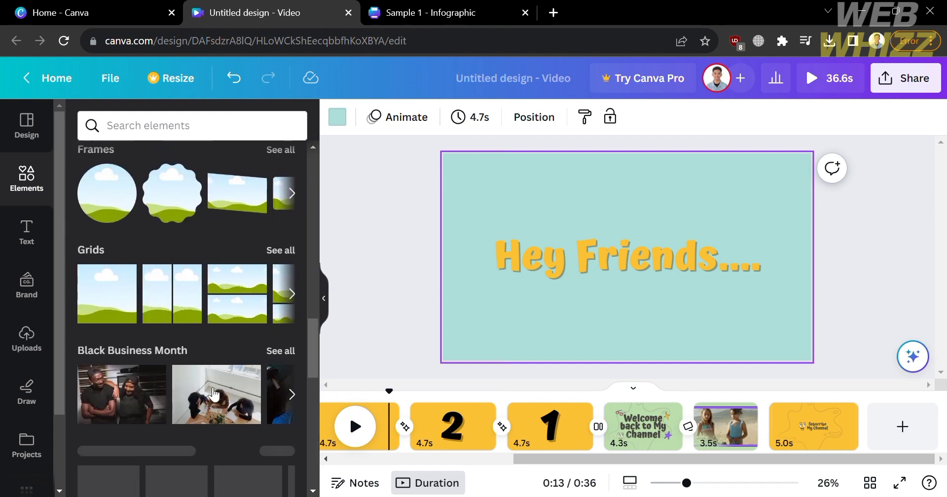
Look through the default text styles and the fonts available for the "Hey Friends...." text
scroll(213, 395, "up", 1)
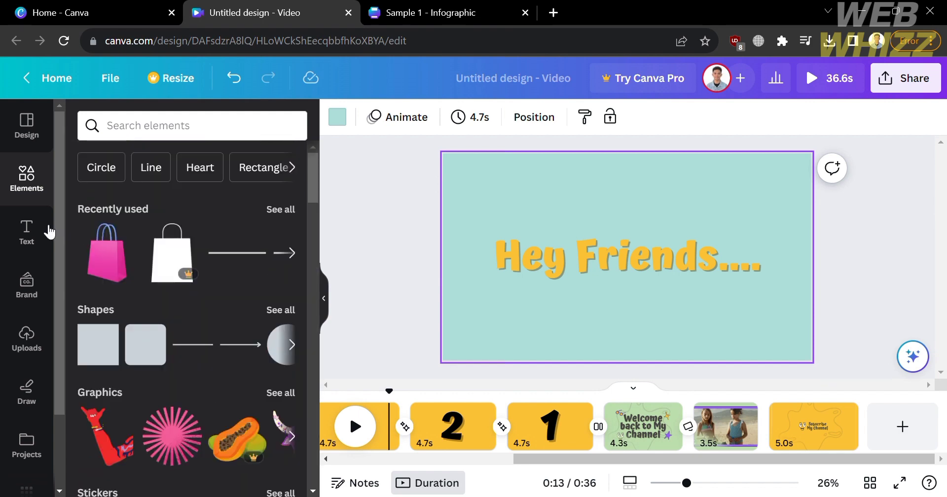
left_click(44, 226)
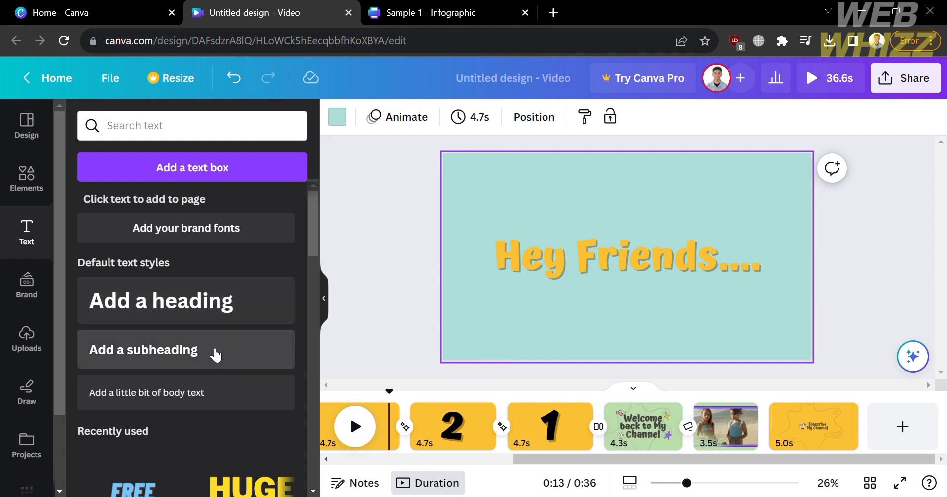
left_click(582, 269)
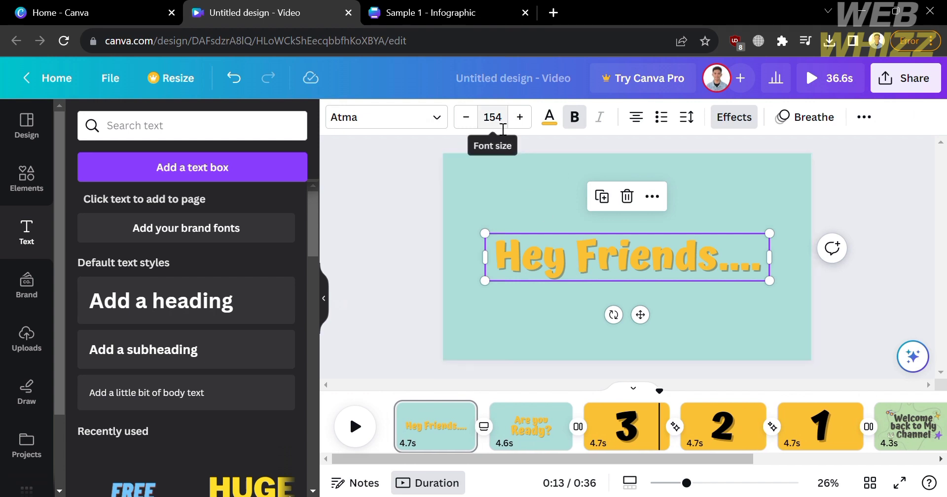
left_click(439, 118)
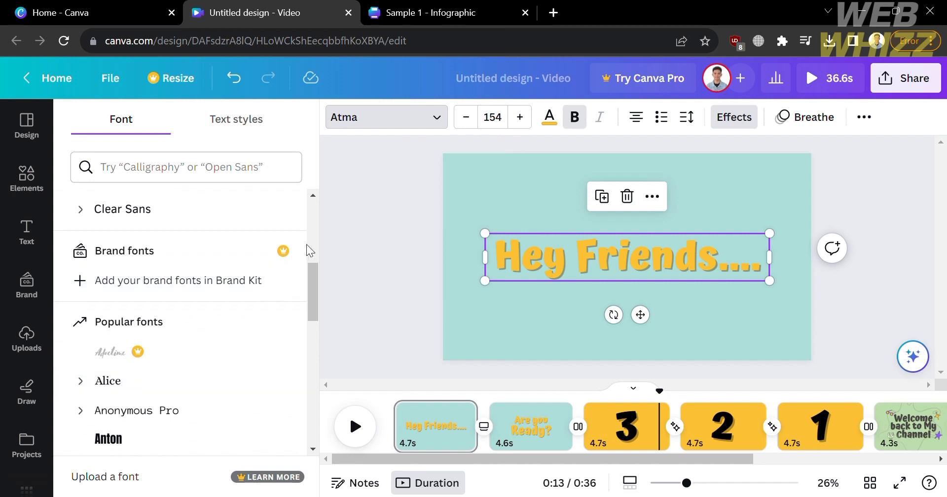
left_click(440, 189)
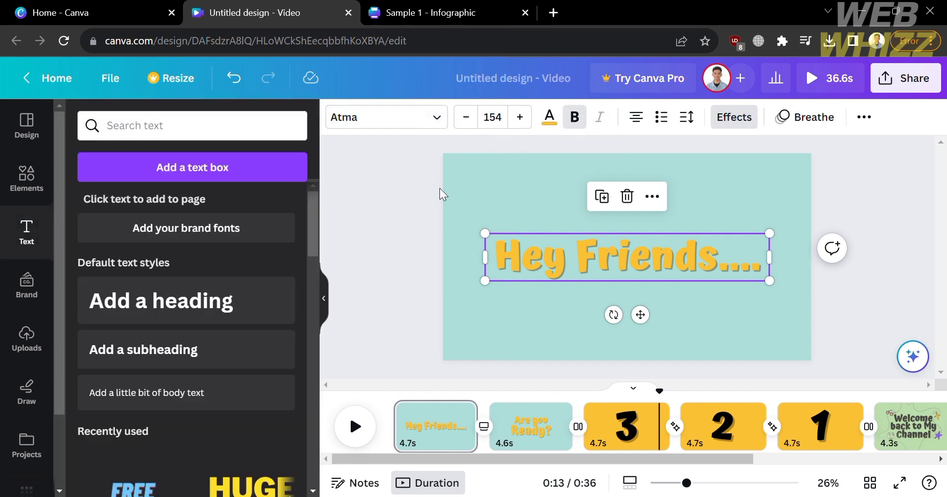
View the video editor's brand, uploads, drawing and projects tools, and hide the side panel
left_click(15, 289)
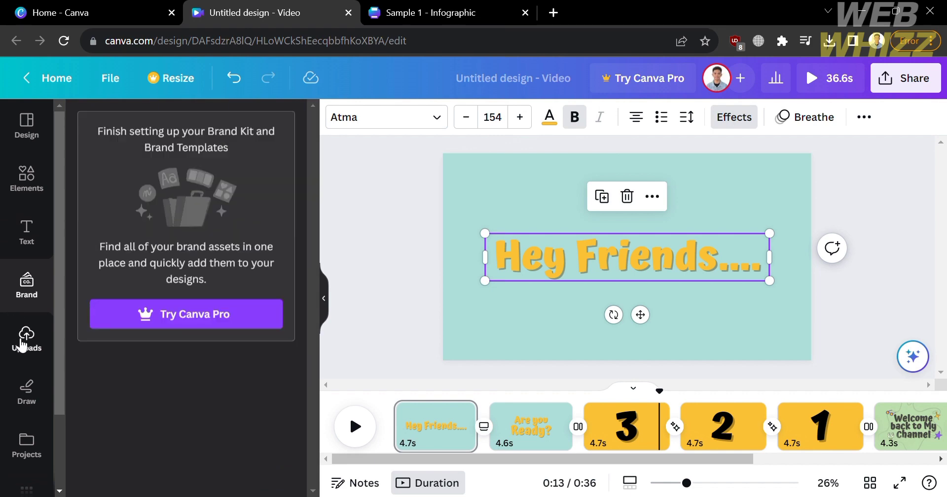
left_click(23, 341)
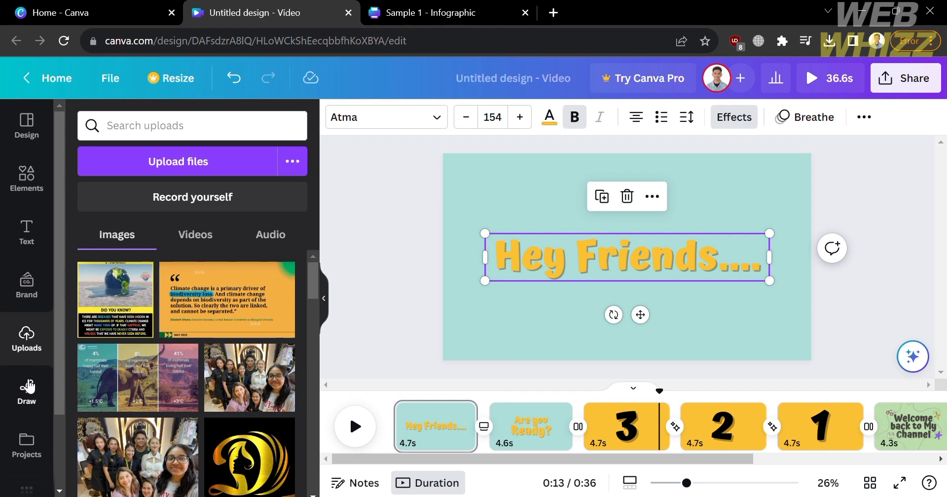
left_click(28, 387)
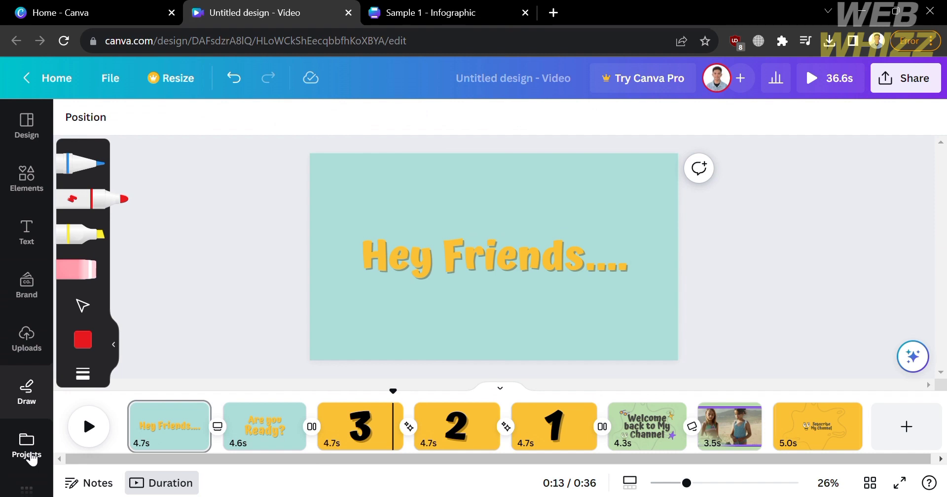
left_click(31, 457)
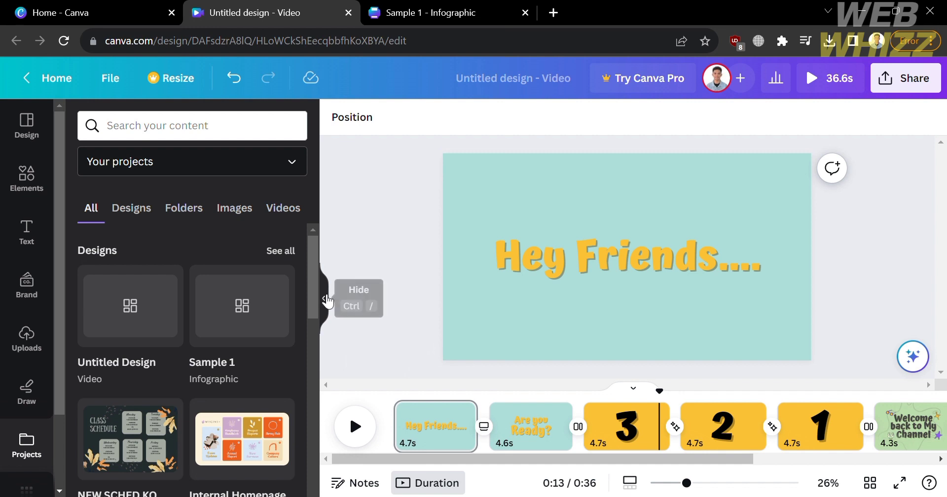
left_click(330, 299)
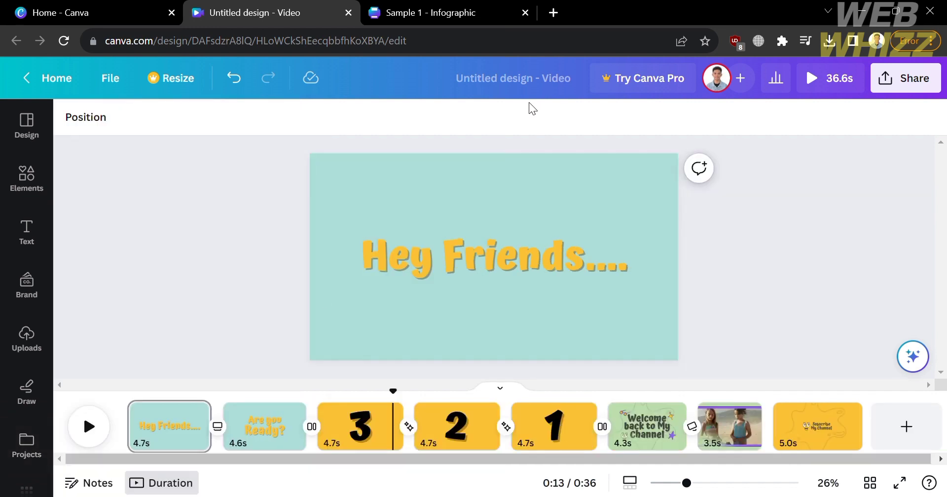
Rename the video design as "Sample 2 Video"
left_click(544, 78)
key("BackSpace")
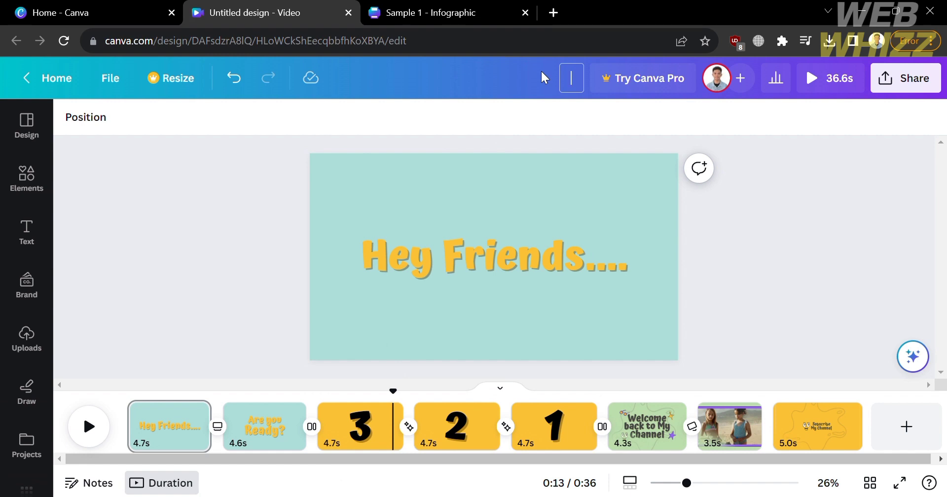
type("Sample 2")
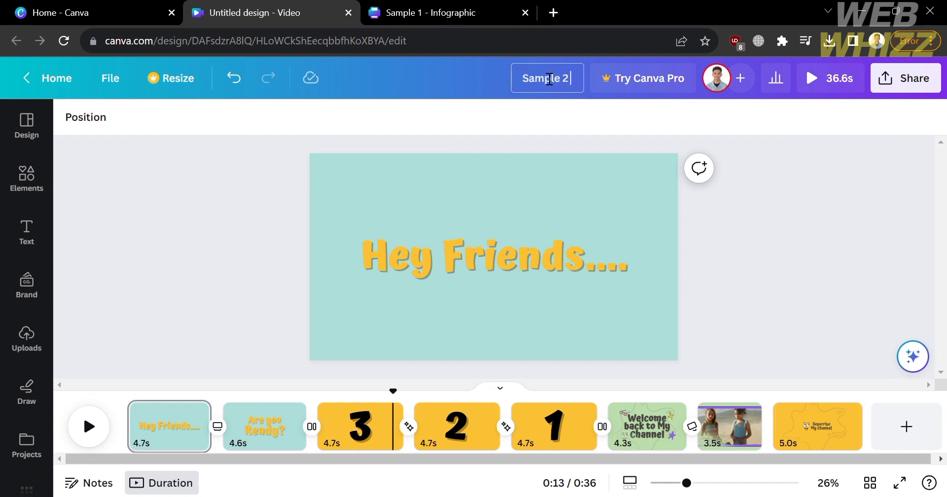
type(" Video")
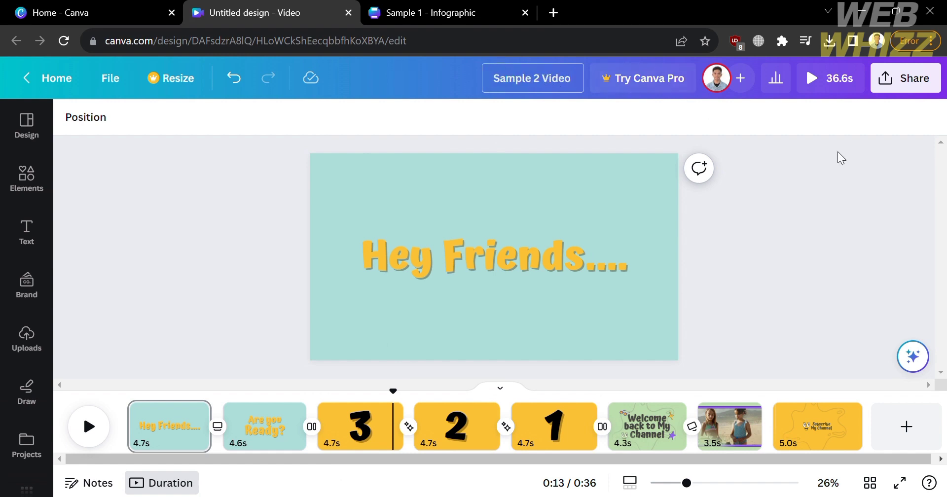
left_click(893, 189)
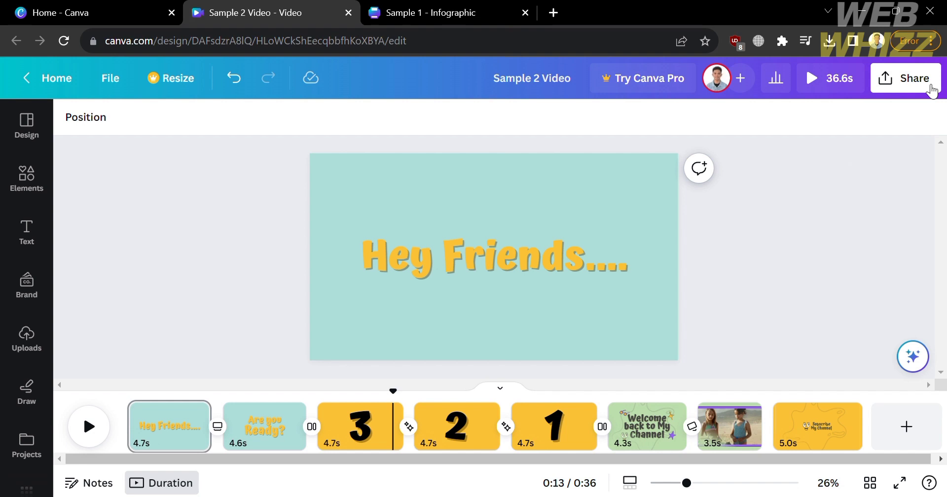
Check the download file types and the Pro quality option, and download all 8 pages of the design as an MP4 Video
left_click(932, 91)
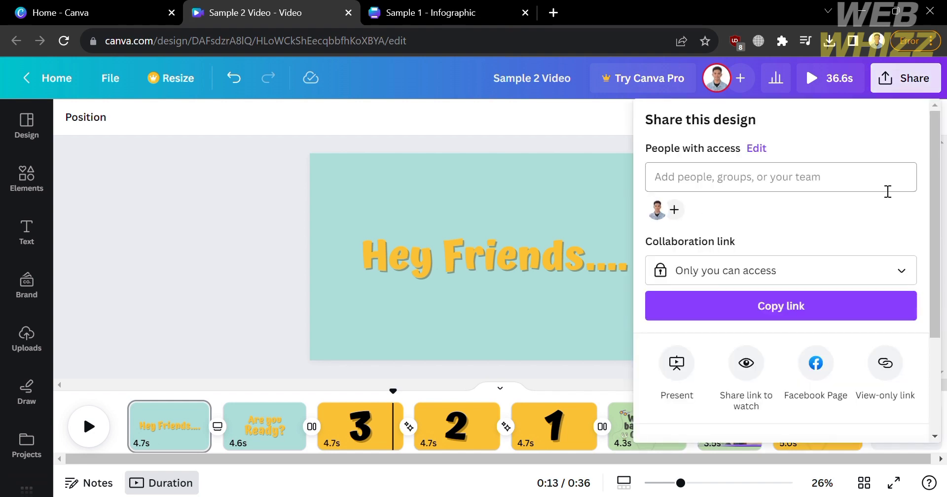
scroll(811, 338, "down", 3)
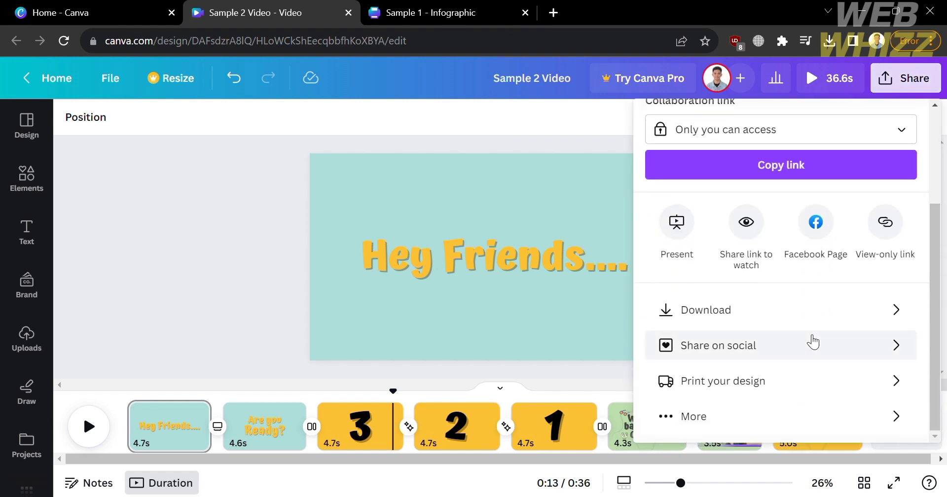
left_click(704, 320)
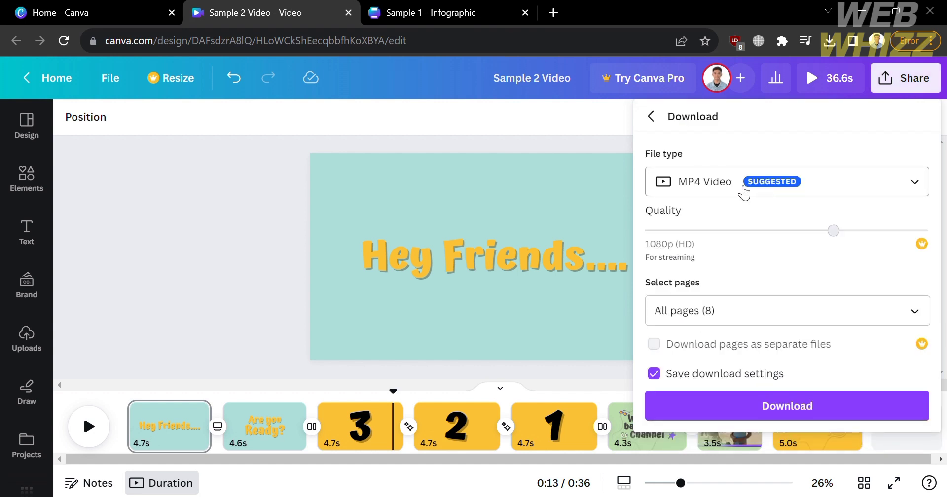
left_click(743, 192)
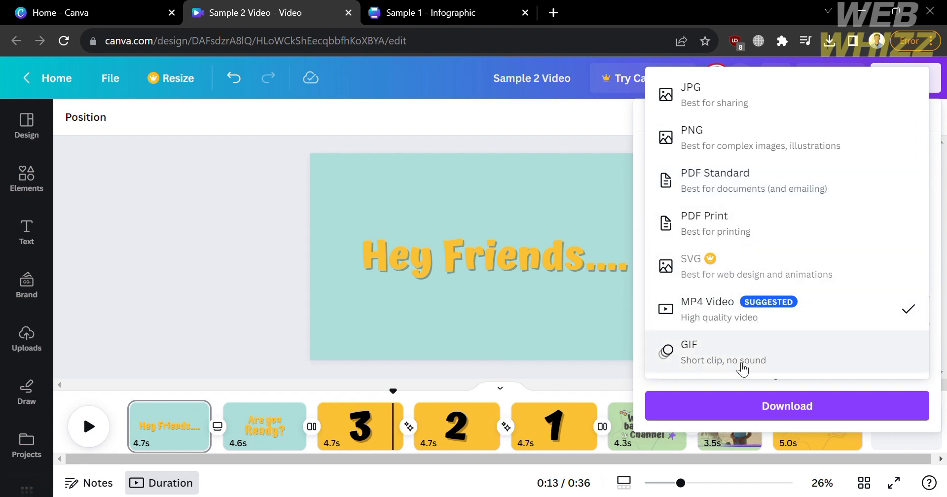
left_click(730, 317)
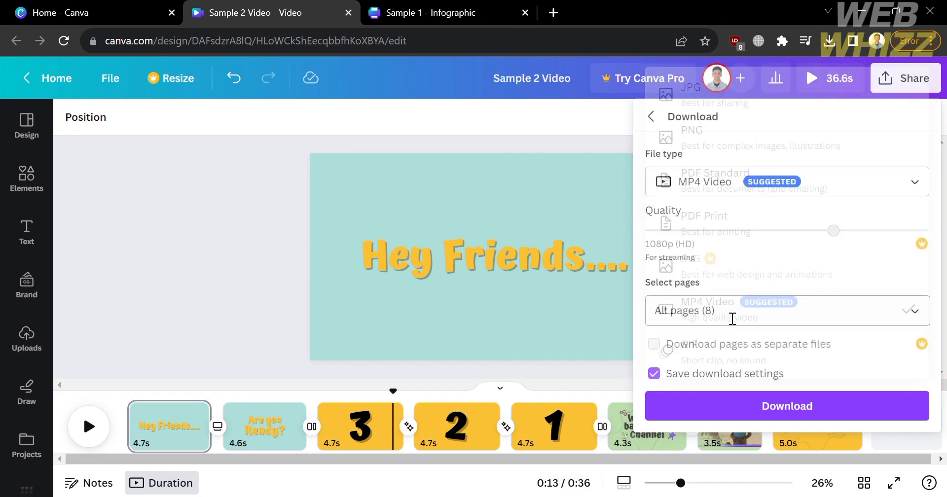
left_click(921, 244)
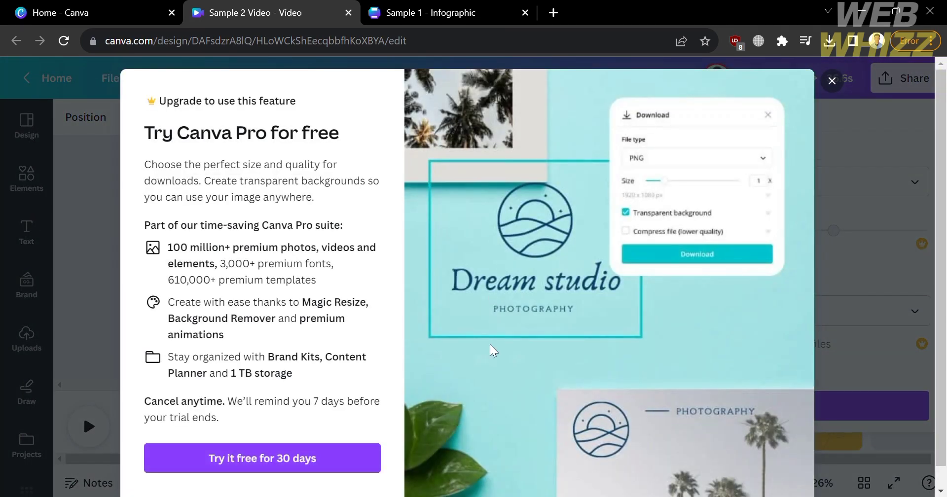
left_click(844, 315)
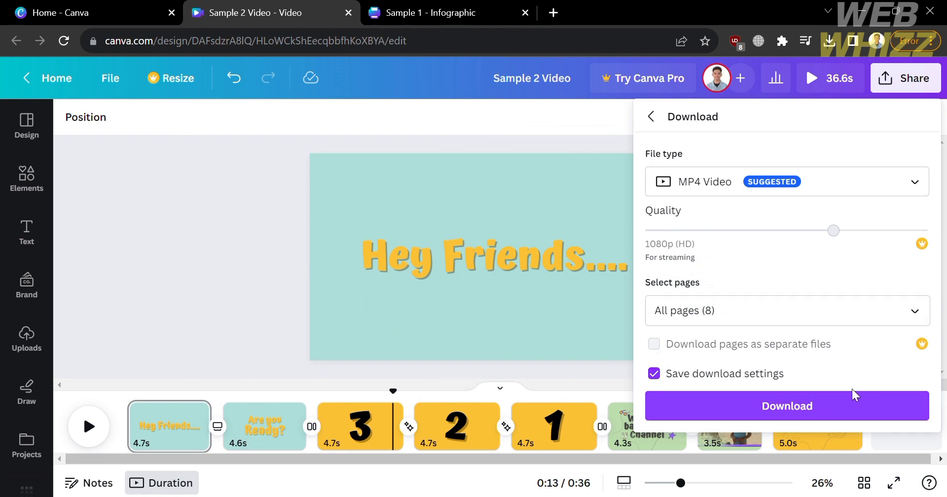
left_click(842, 409)
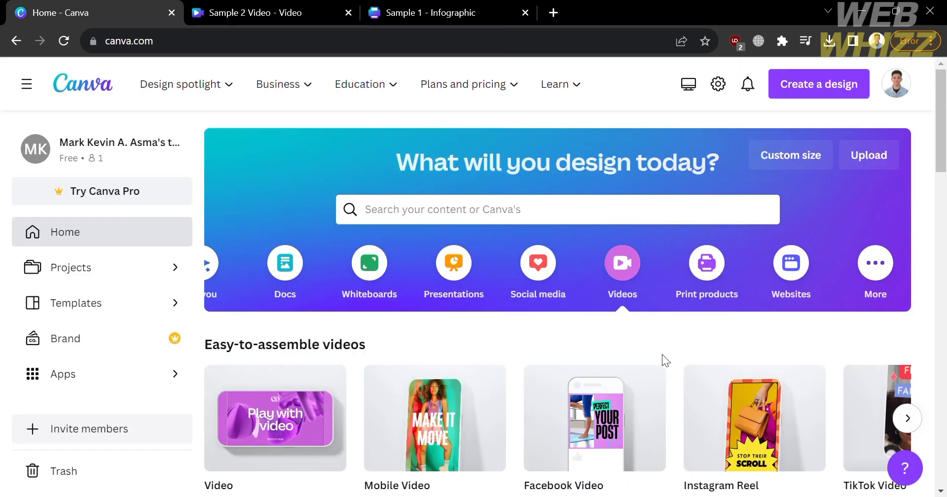
Look over the video formats and video editing features offered on the home page
scroll(662, 354, "down", 3)
scroll(662, 355, "down", 3)
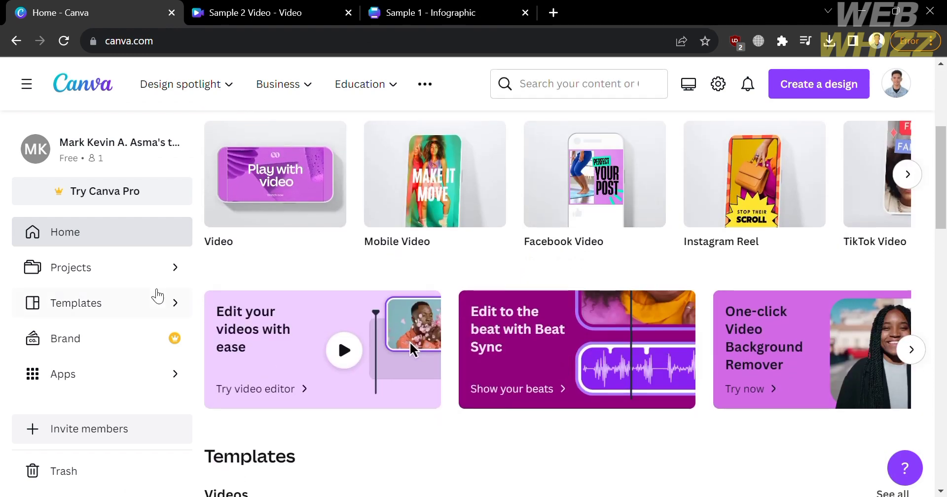